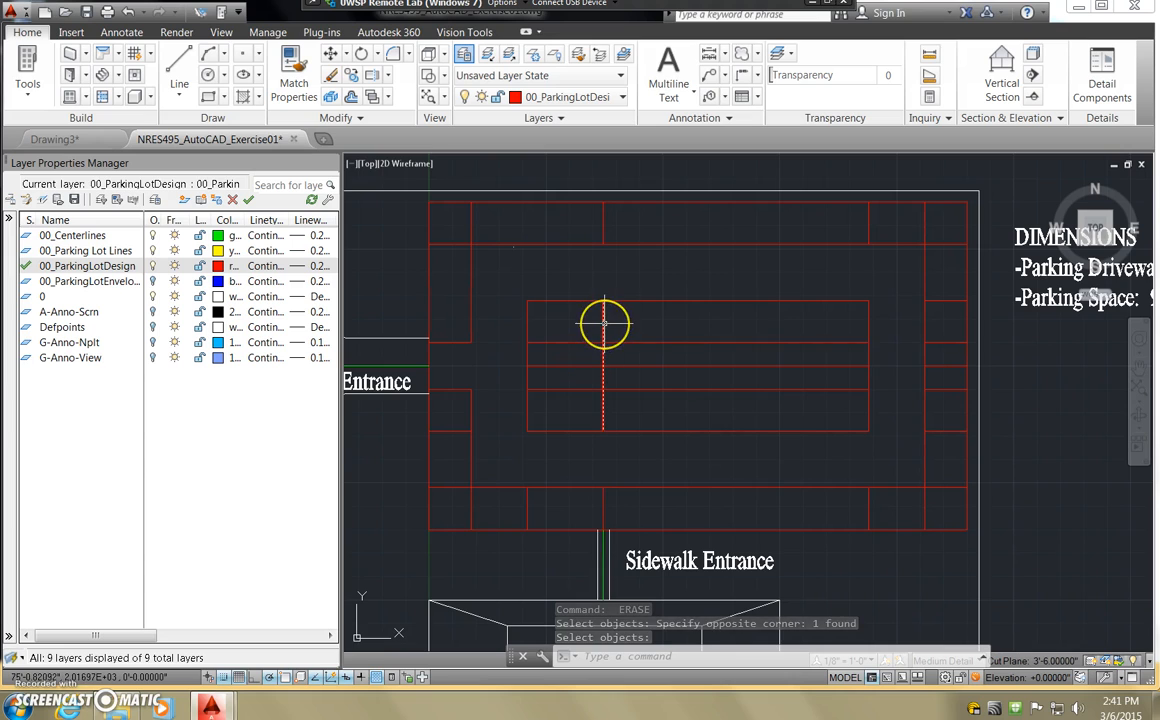
- Erase the short vertical divider near the east end of the parking layout's north row
{"action": "type", "text": "e"}
{"action": "key", "text": "Return"}
{"action": "left_click", "coordinate": [889, 221]}
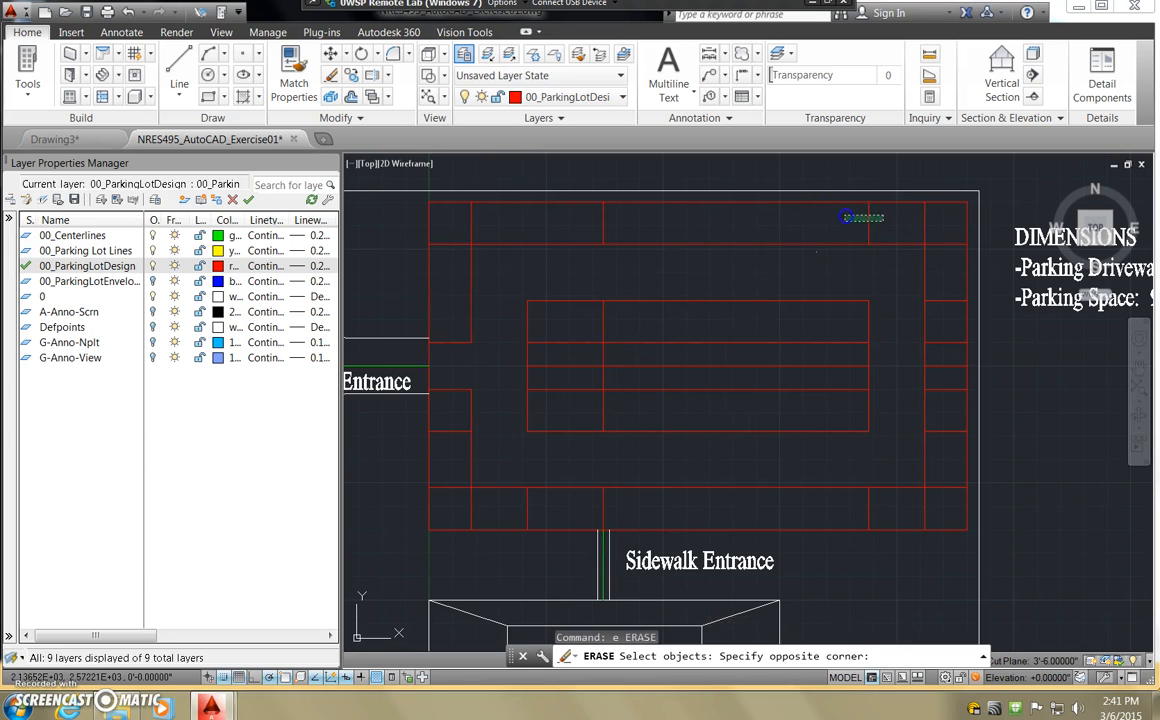
{"action": "left_click", "coordinate": [767, 196]}
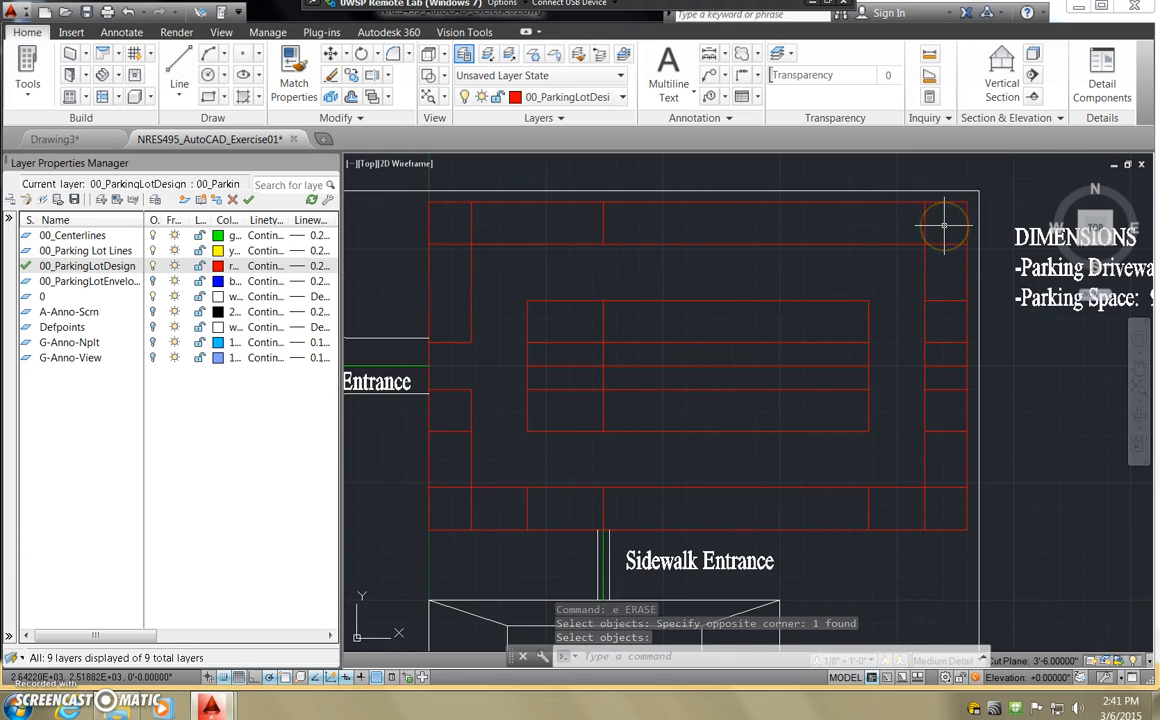
{"action": "key", "text": "Return"}
- Trim away the outer line segments that form the four corner squares of the red parking layout
{"action": "type", "text": "tr"}
{"action": "key", "text": "Return"}
{"action": "key", "text": "Return"}
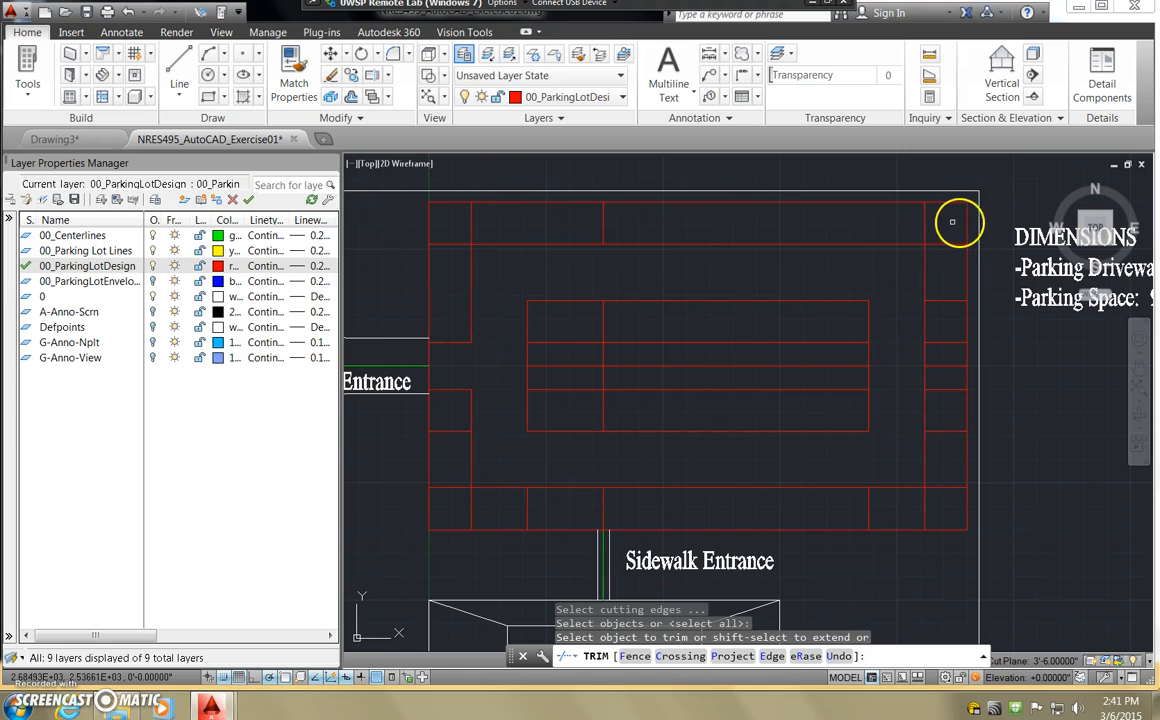
{"action": "left_click", "coordinate": [967, 215]}
{"action": "left_click", "coordinate": [959, 207]}
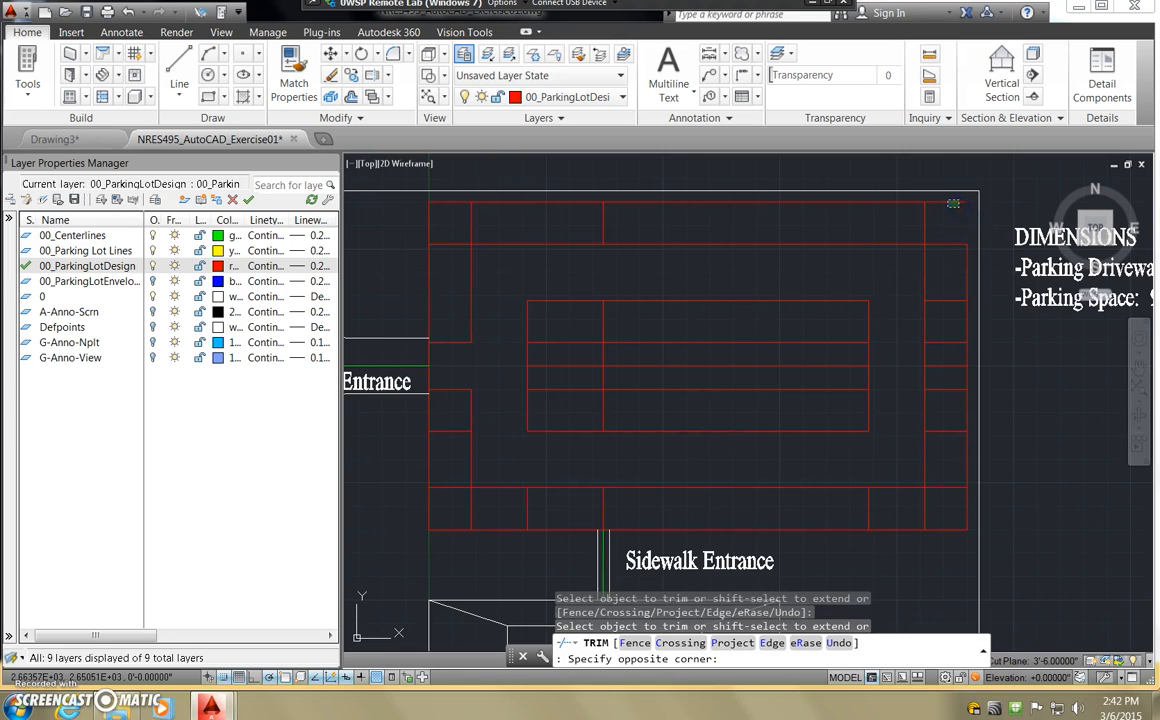
{"action": "left_click", "coordinate": [948, 199]}
{"action": "left_click", "coordinate": [440, 221]}
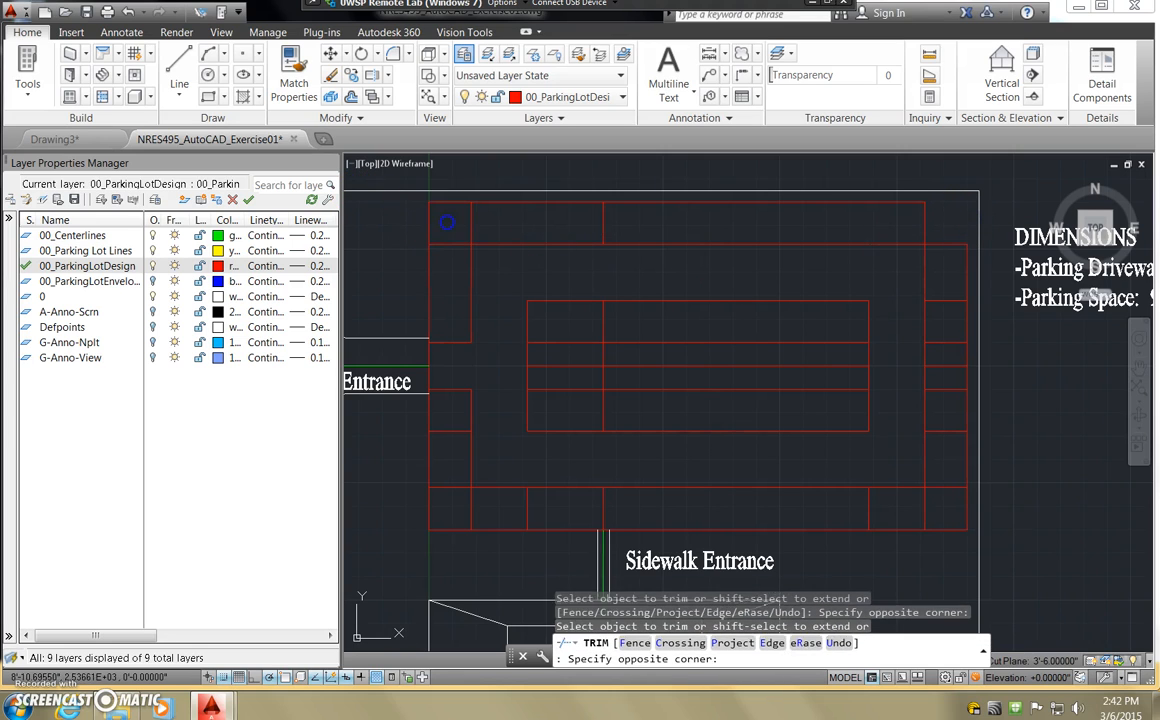
{"action": "left_click", "coordinate": [424, 201]}
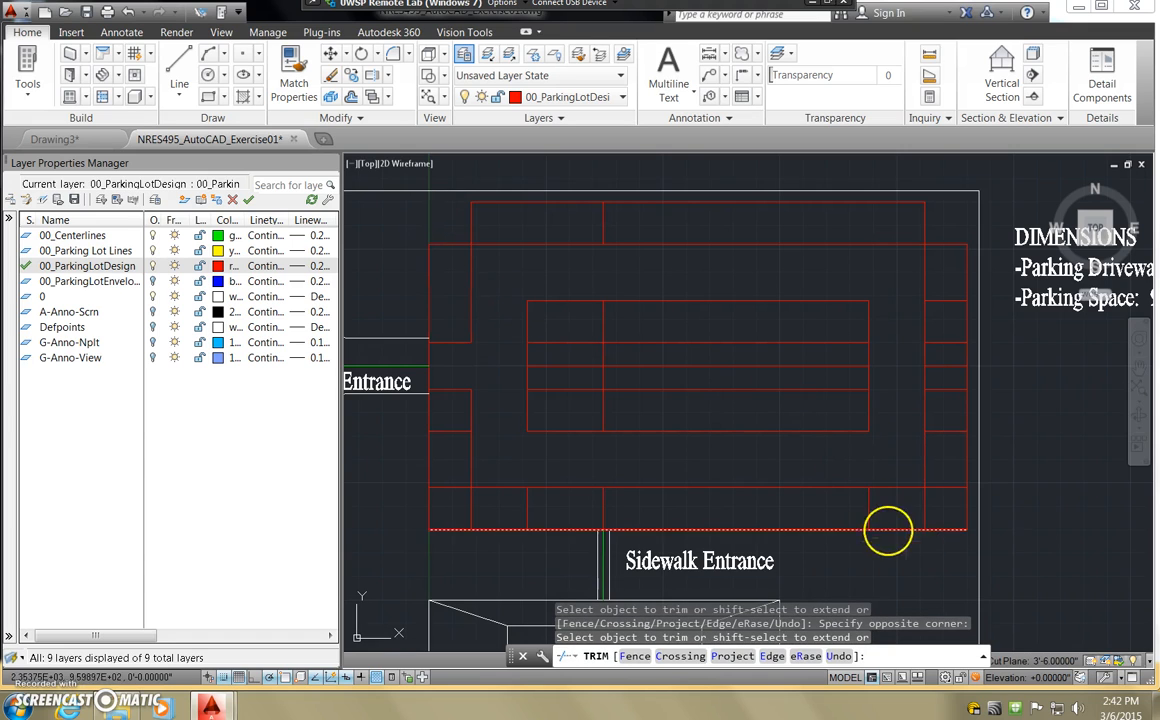
{"action": "left_click", "coordinate": [969, 541]}
{"action": "left_click", "coordinate": [868, 470]}
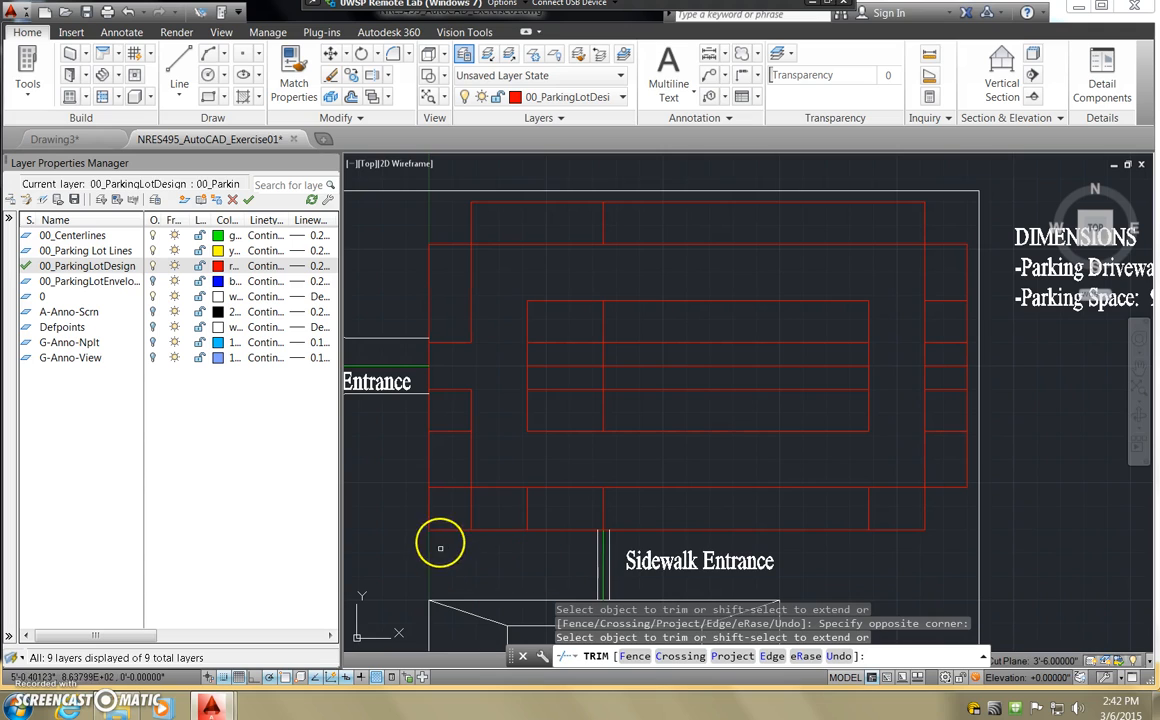
{"action": "key", "text": "Return"}
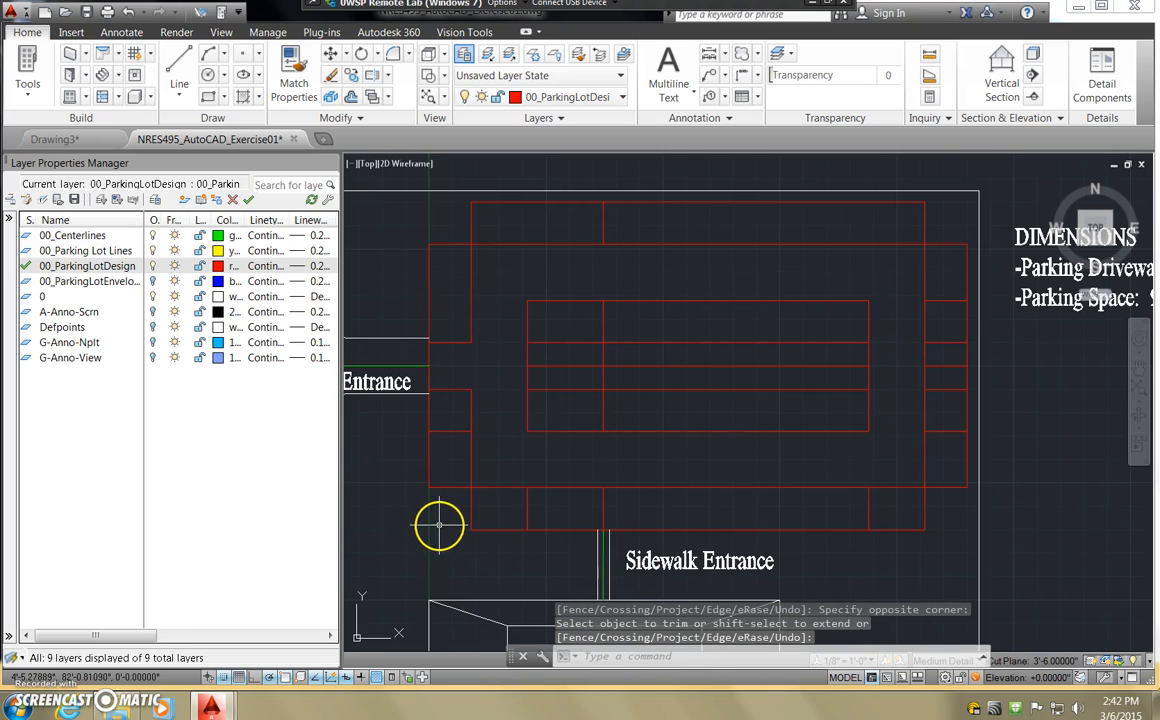
- Erase the short horizontal divider in the west parking column, south of the driveway entrance
{"action": "type", "text": "e"}
{"action": "key", "text": "Return"}
{"action": "left_click", "coordinate": [441, 420]}
{"action": "left_click", "coordinate": [453, 430]}
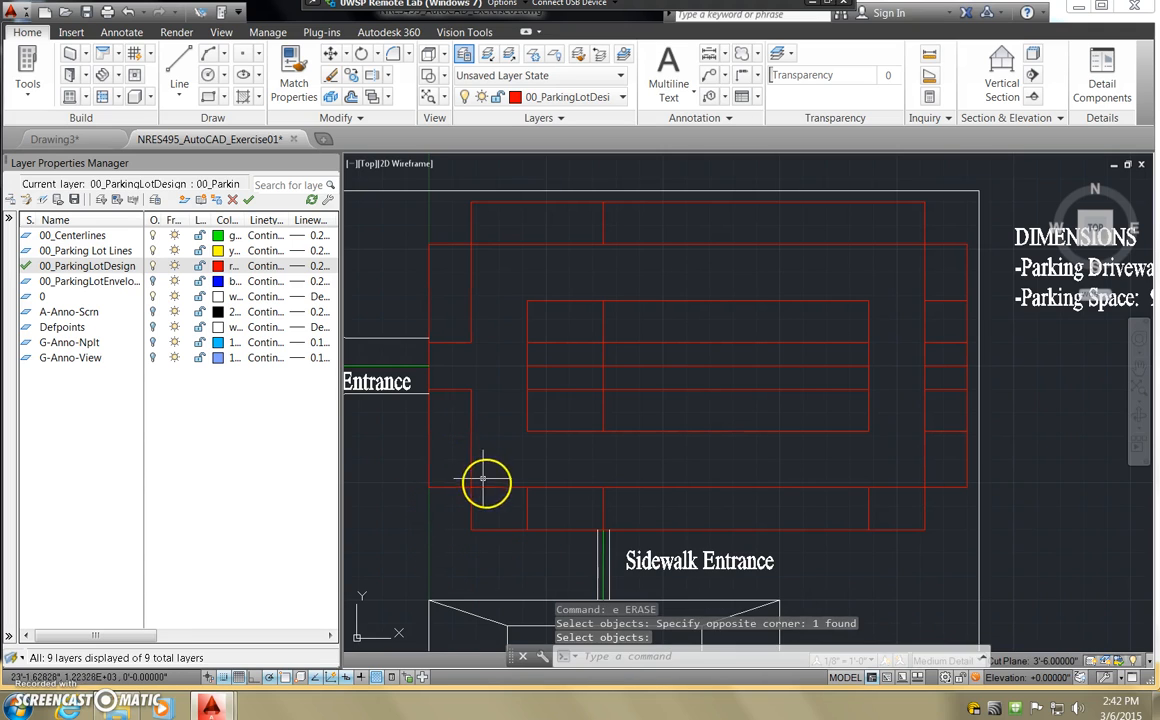
- Erase the two short vertical dividers near the west and east ends of the south parking row
{"action": "left_click", "coordinate": [541, 515]}
{"action": "left_click", "coordinate": [518, 503]}
{"action": "key", "text": "Return"}
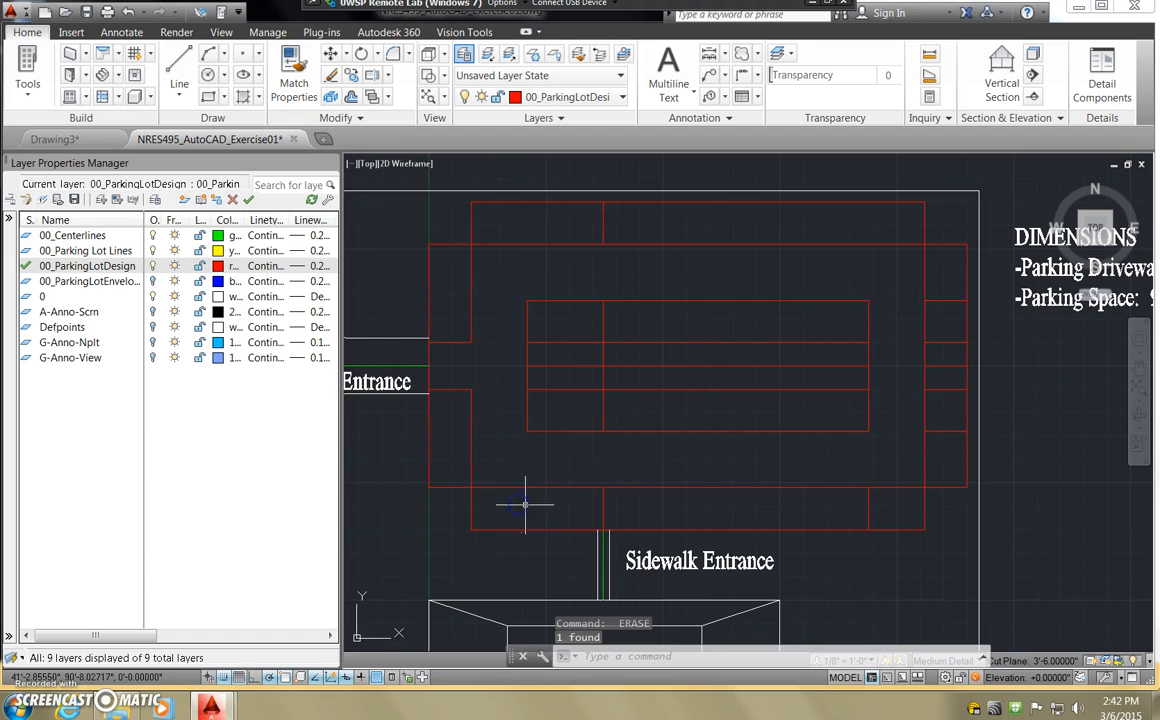
{"action": "left_click", "coordinate": [885, 515]}
{"action": "left_click", "coordinate": [857, 505]}
{"action": "key", "text": "Return"}
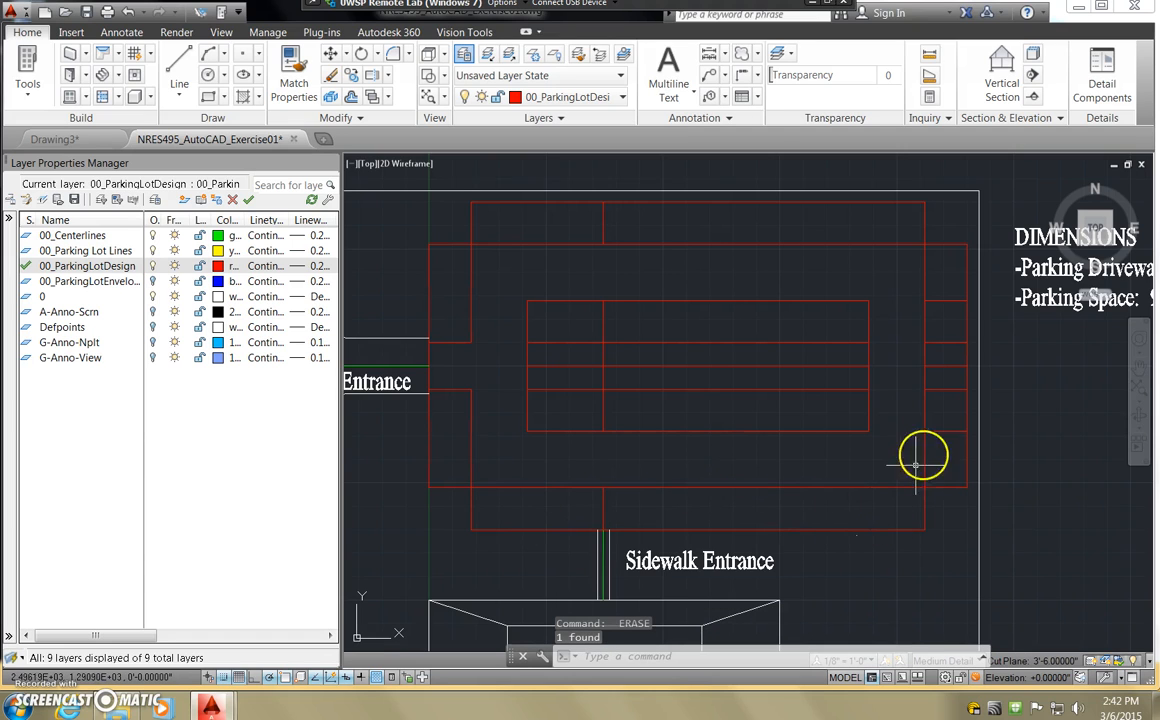
- Erase all the short horizontal dividers in the east parking column
{"action": "left_click", "coordinate": [948, 428]}
{"action": "left_click", "coordinate": [940, 382]}
{"action": "key", "text": "Return"}
{"action": "left_click", "coordinate": [950, 348]}
{"action": "left_click", "coordinate": [951, 288]}
{"action": "key", "text": "Return"}
{"action": "left_click", "coordinate": [945, 377]}
{"action": "left_click", "coordinate": [946, 372]}
{"action": "key", "text": "Return"}
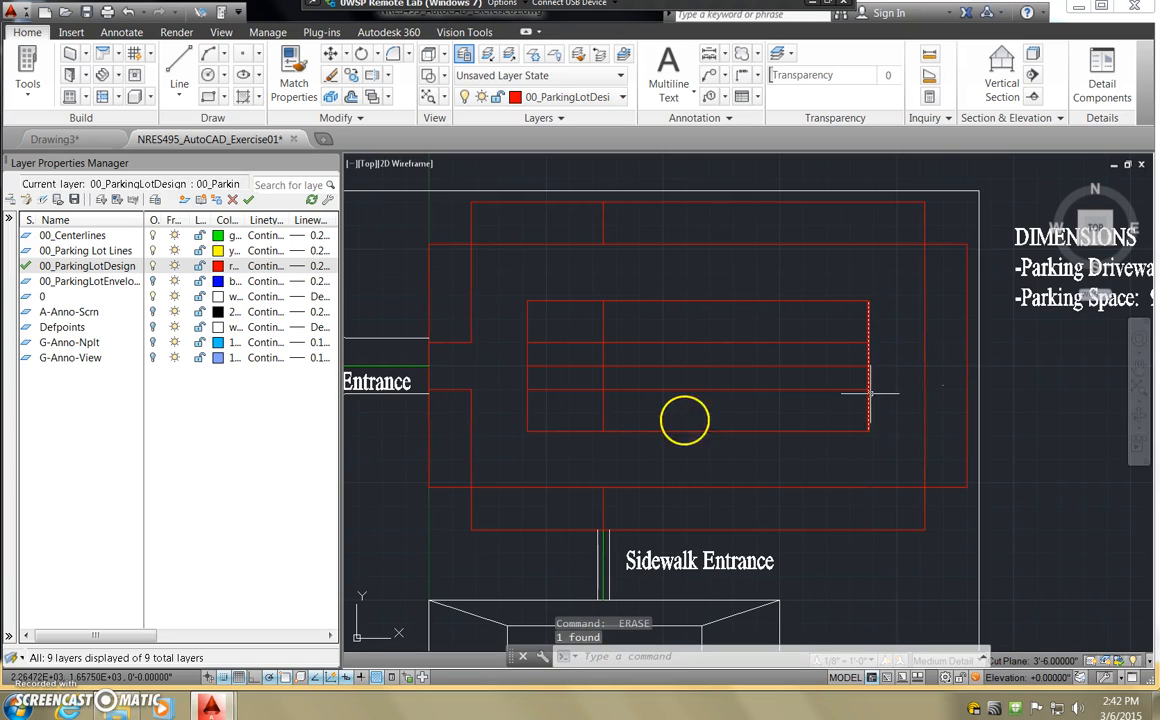
{"action": "key", "text": "Escape"}
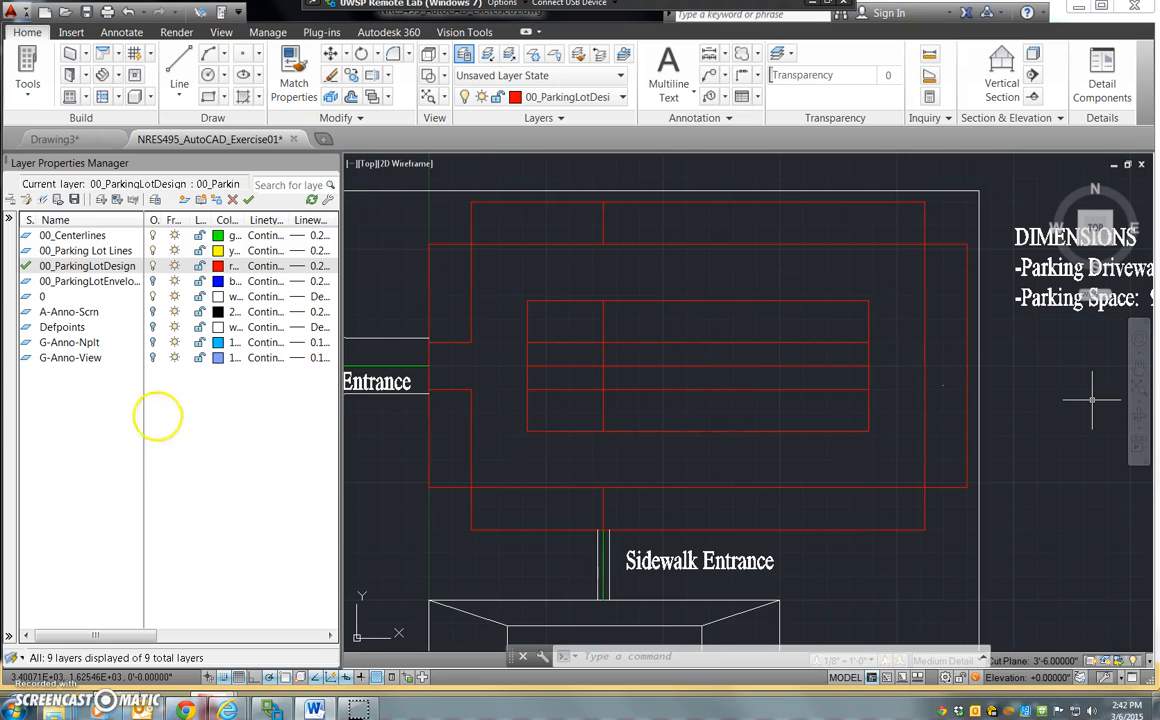
- Make 00_Parking Lot Lines the current layer
{"action": "left_click", "coordinate": [174, 388]}
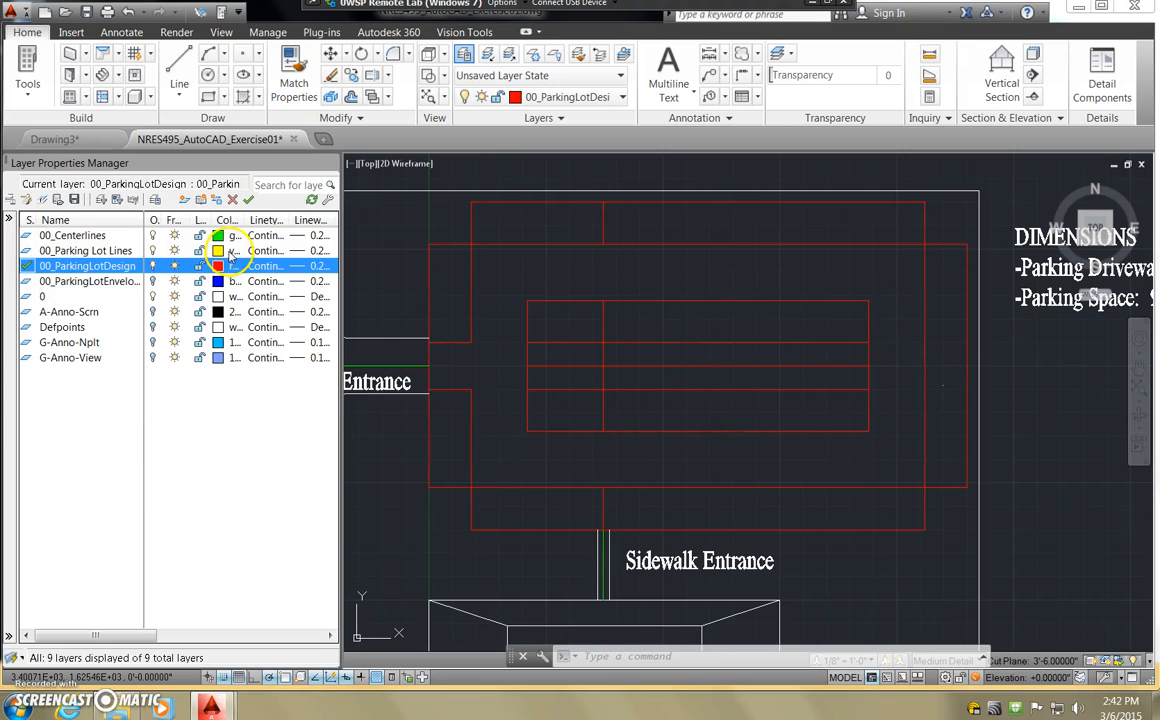
{"action": "left_click", "coordinate": [111, 251]}
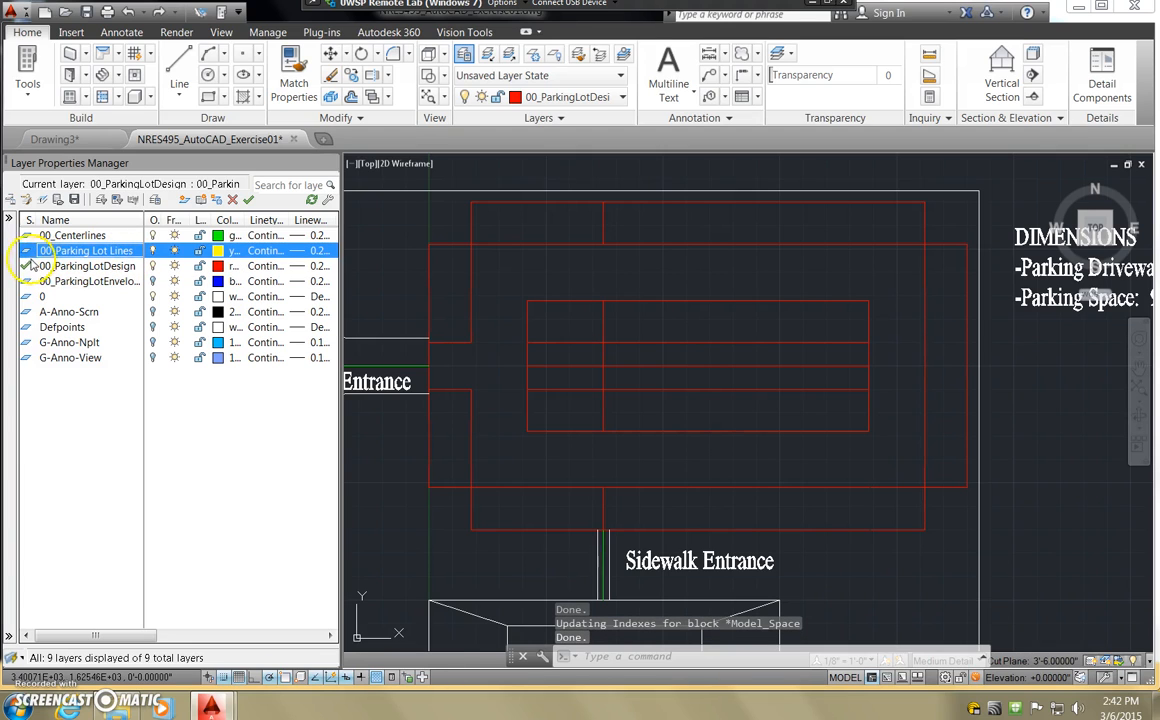
{"action": "double_click", "coordinate": [27, 251]}
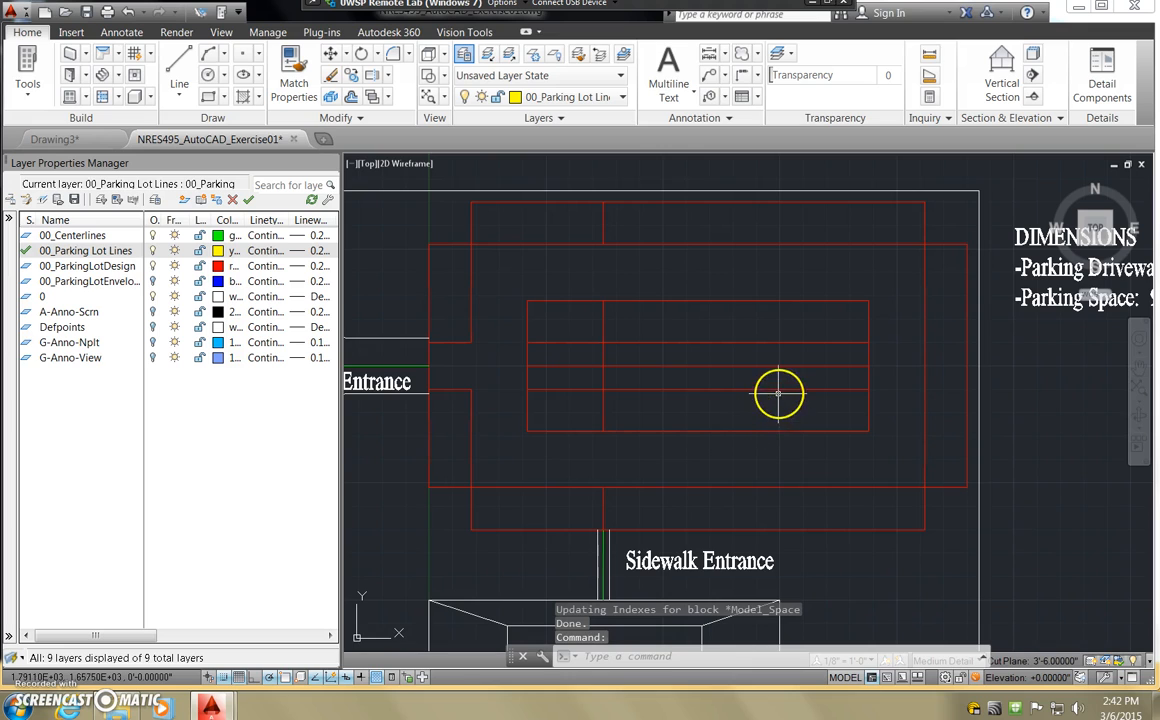
- Draw a diagonal test line across the east edge of the parking lot on the 00_Parking Lot Lines layer
{"action": "type", "text": "1"}
{"action": "key", "text": "Return"}
{"action": "left_click", "coordinate": [1044, 404]}
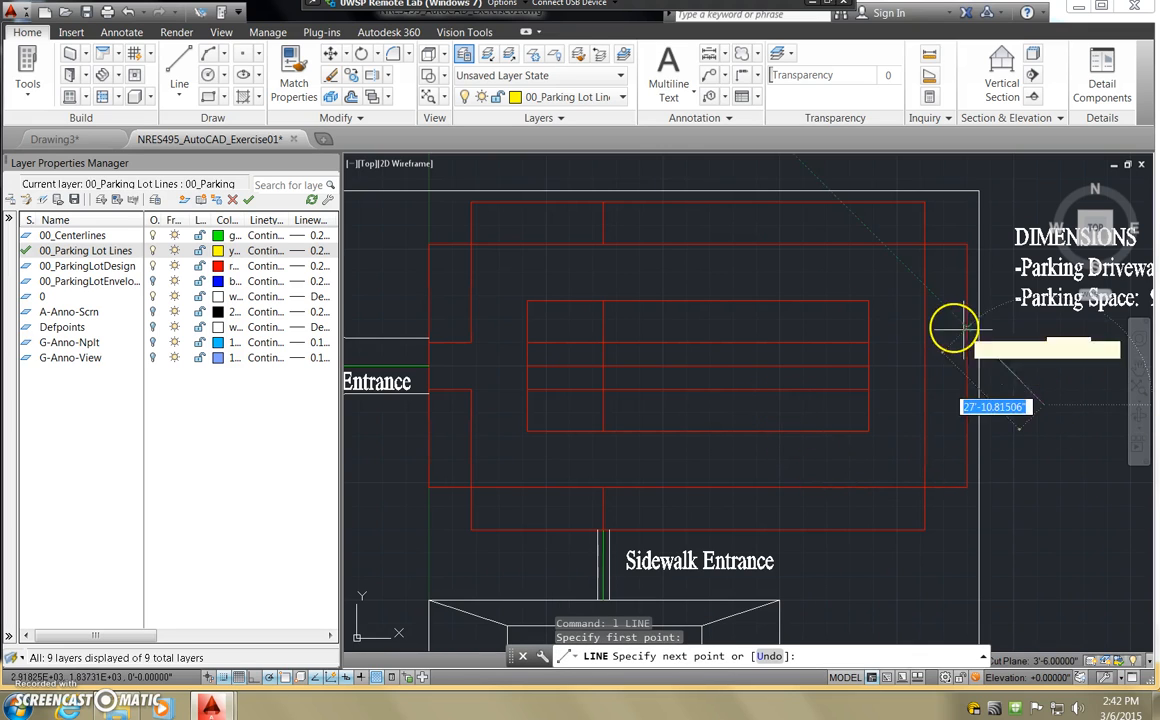
{"action": "key", "text": "Return"}
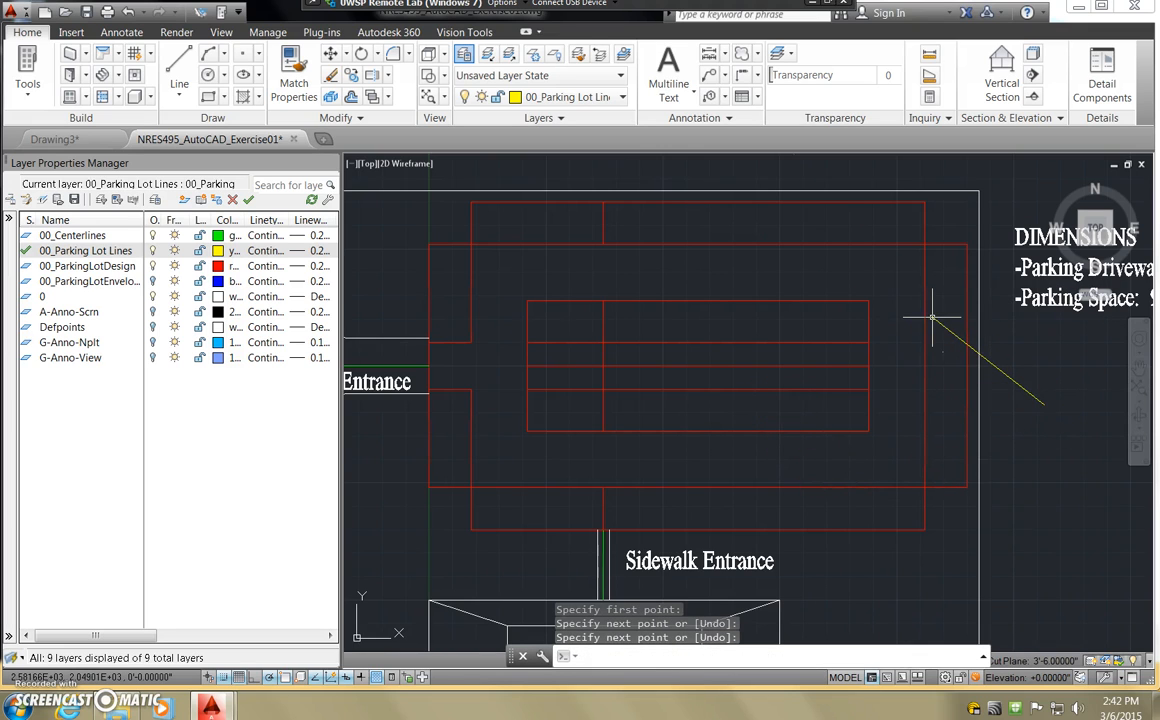
- Turn the current 00_Parking Lot Lines layer off and back on
{"action": "left_click", "coordinate": [255, 300]}
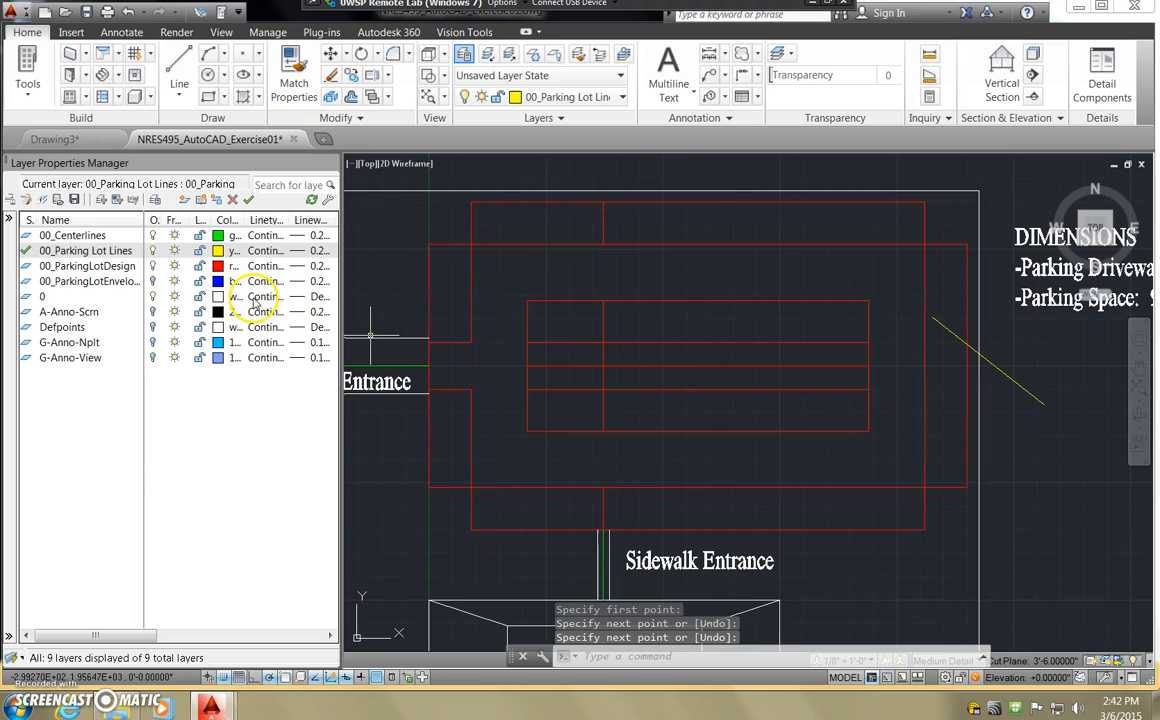
{"action": "left_click", "coordinate": [152, 251]}
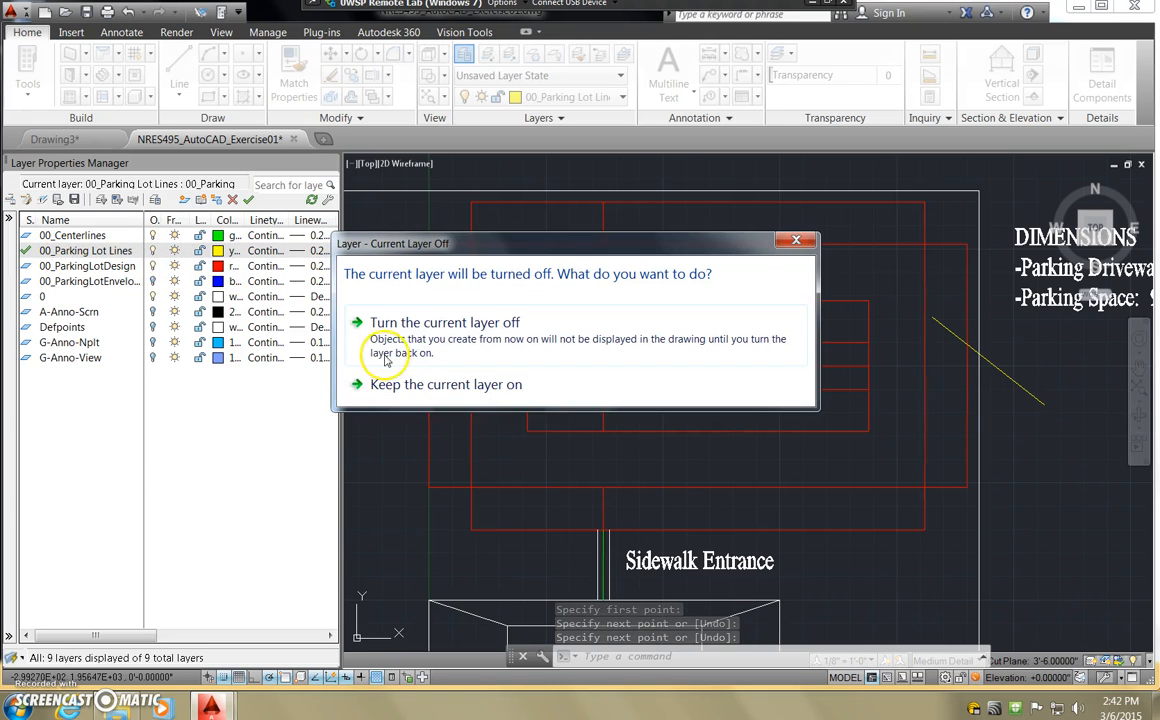
{"action": "left_click", "coordinate": [408, 338]}
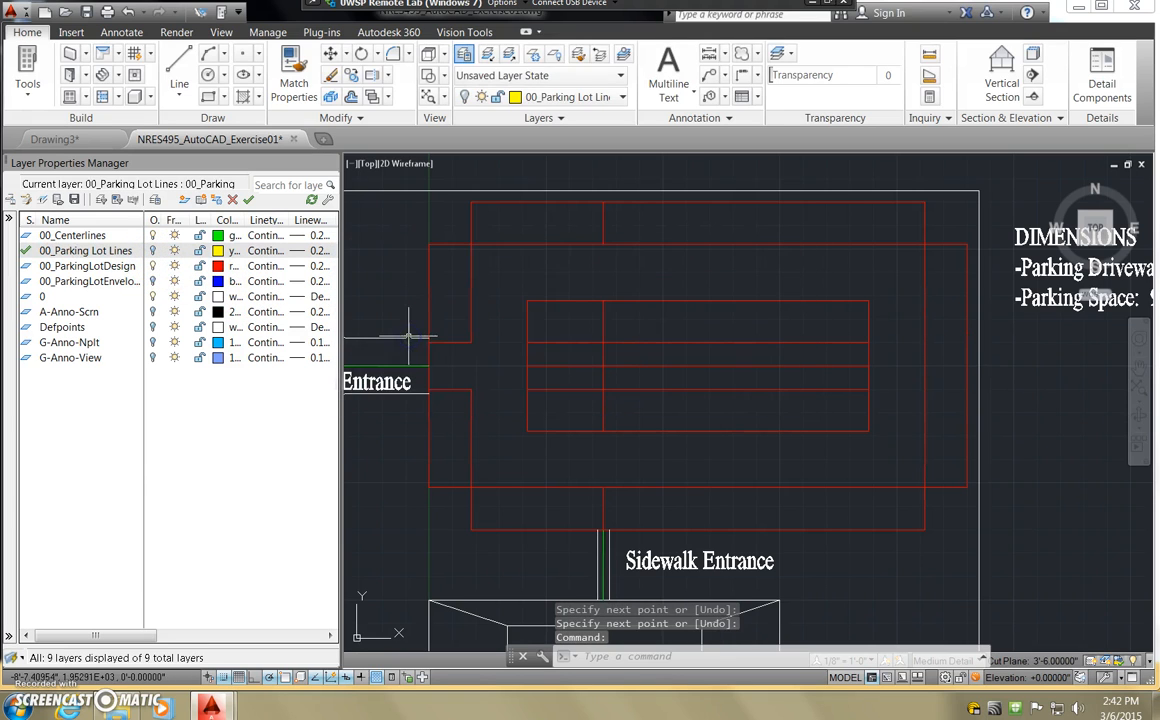
{"action": "left_click", "coordinate": [153, 253]}
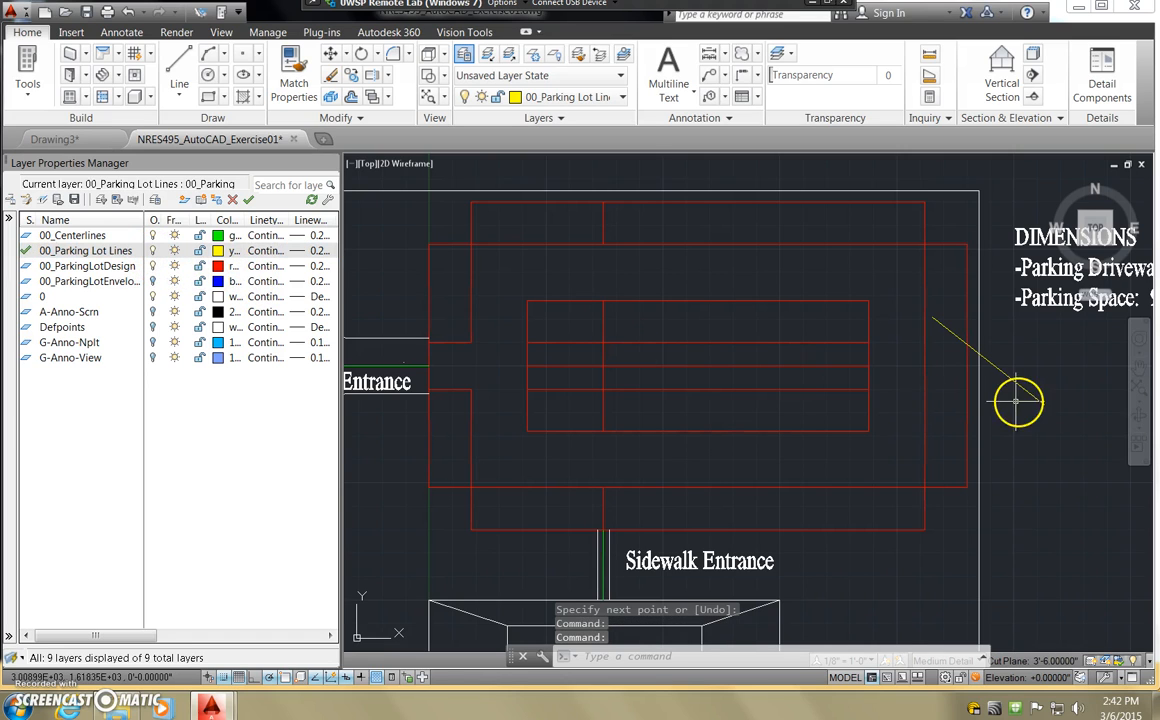
- Erase the yellow diagonal test line at the parking lot's east edge
{"action": "key", "text": "Escape"}
{"action": "type", "text": "e"}
{"action": "key", "text": "Return"}
{"action": "left_click", "coordinate": [1043, 422]}
{"action": "left_click", "coordinate": [950, 381]}
{"action": "key", "text": "Escape"}
{"action": "key", "text": "Escape"}
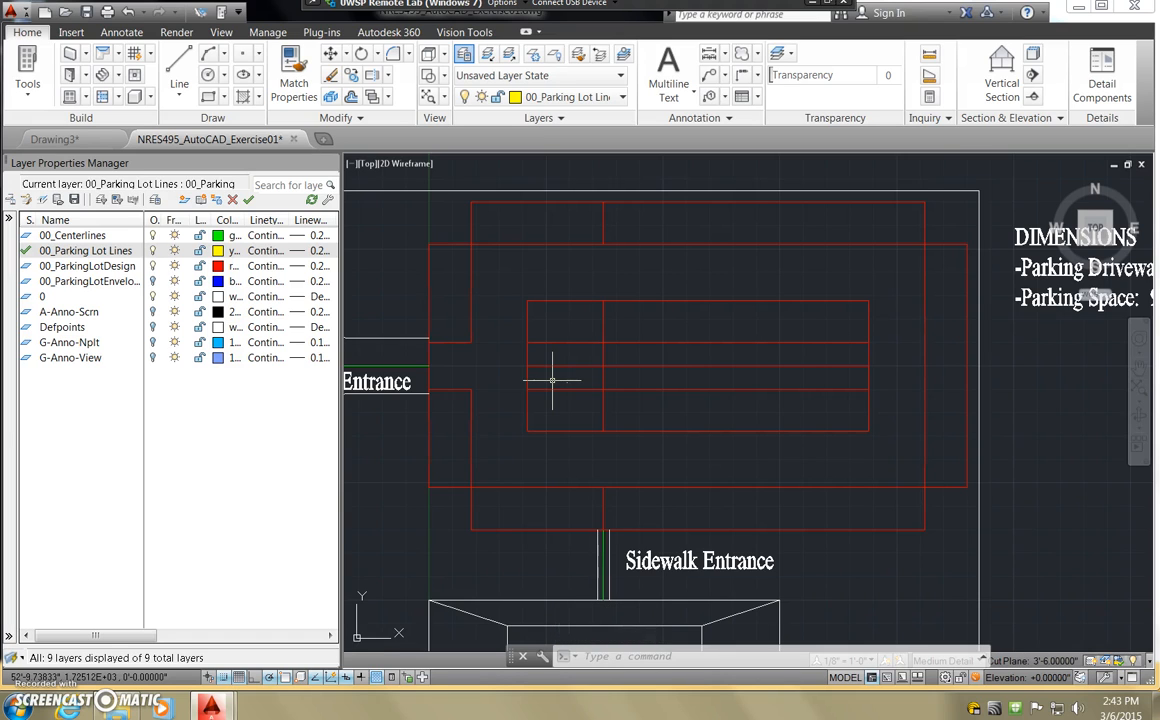
{"action": "type", "text": "l"}
{"action": "key", "text": "Return"}
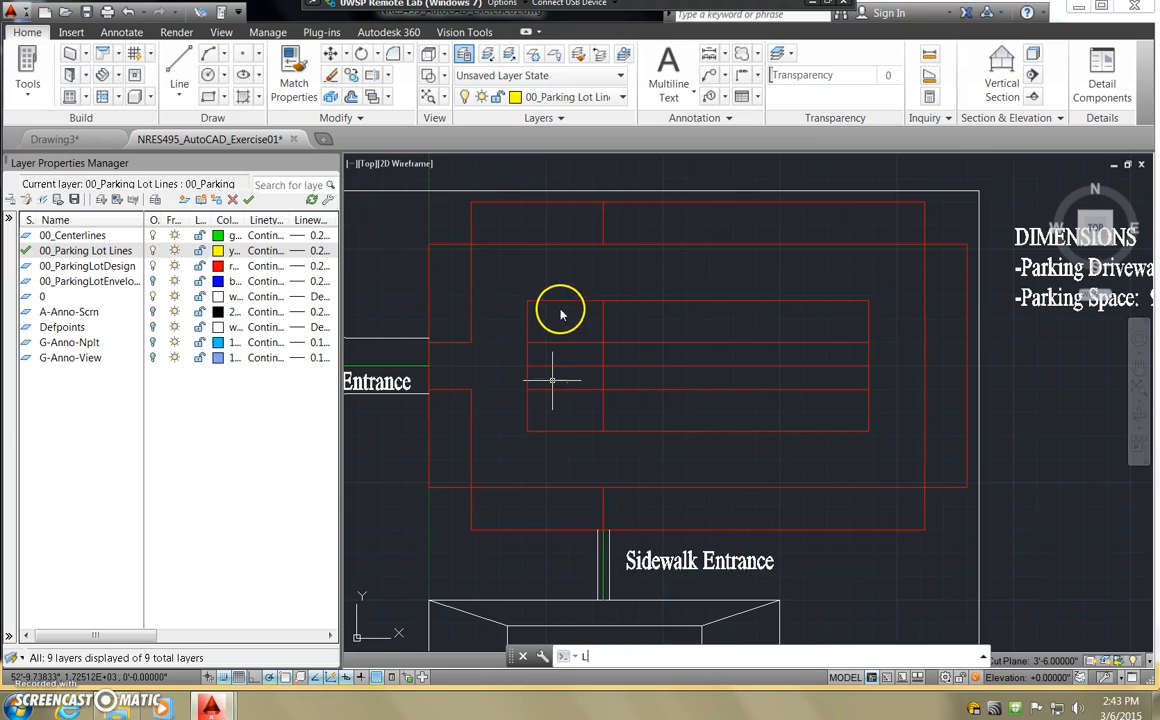
{"action": "left_click", "coordinate": [474, 207]}
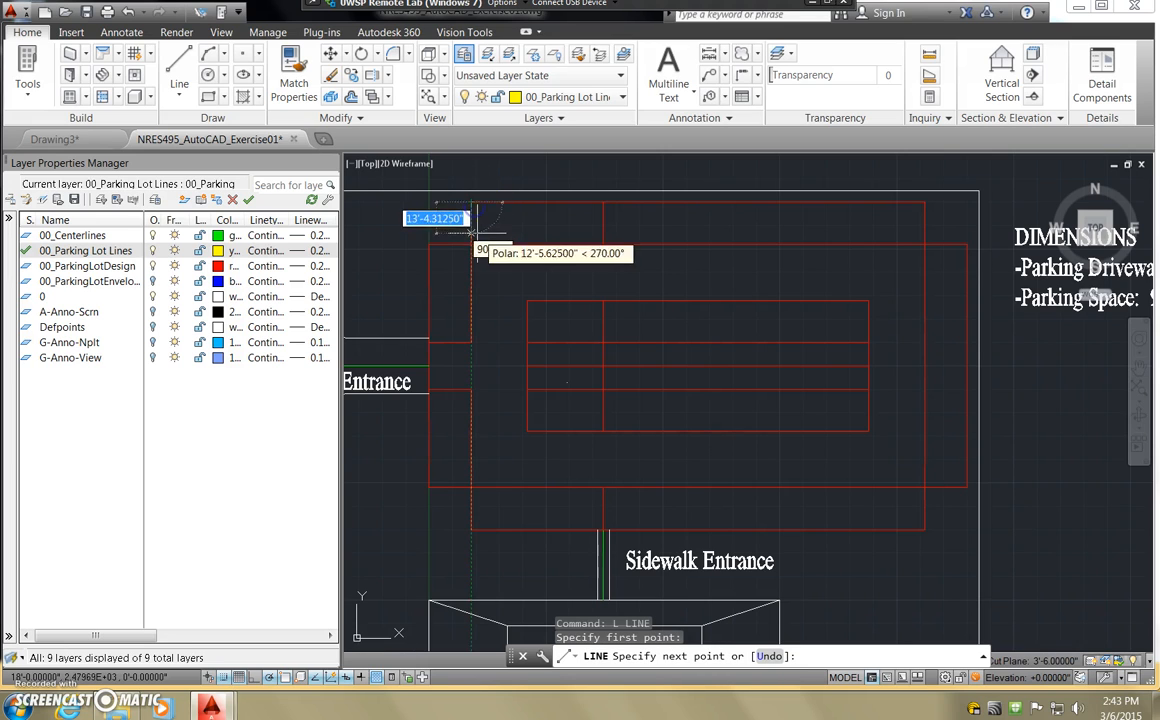
{"action": "key", "text": "Return"}
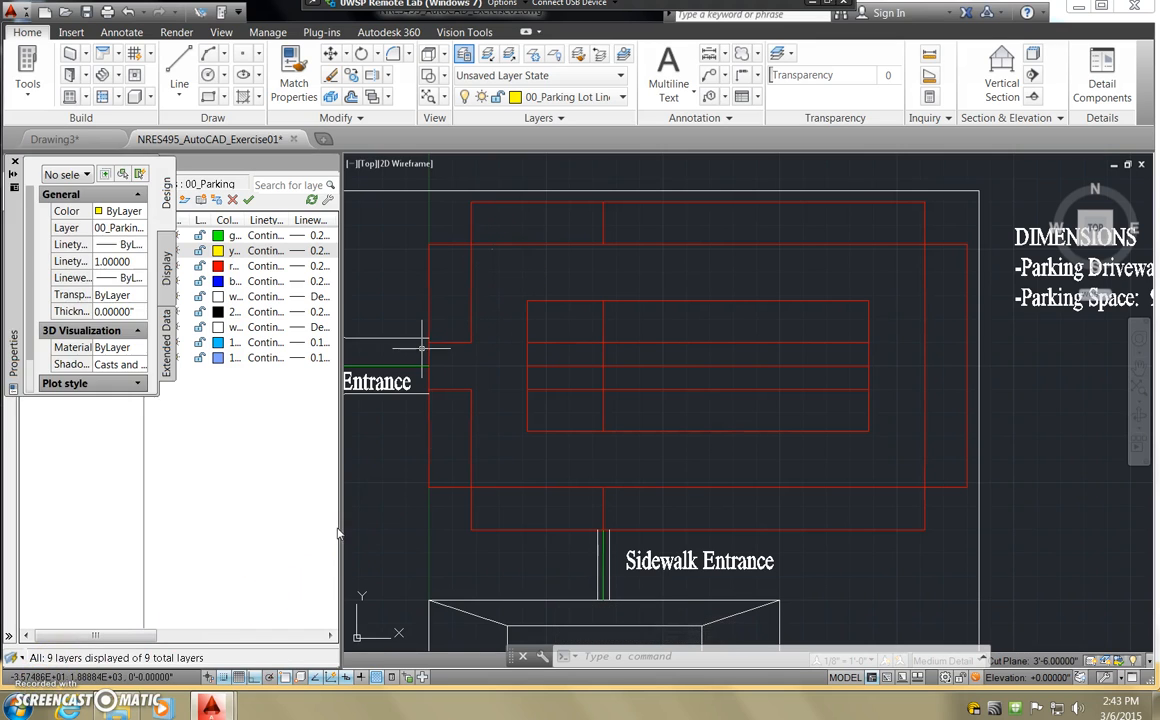
- Draw a vertical parking line across the north row at its west end, between the row's two horizontal lines
{"action": "type", "text": "l"}
{"action": "key", "text": "Return"}
{"action": "left_click", "coordinate": [471, 202]}
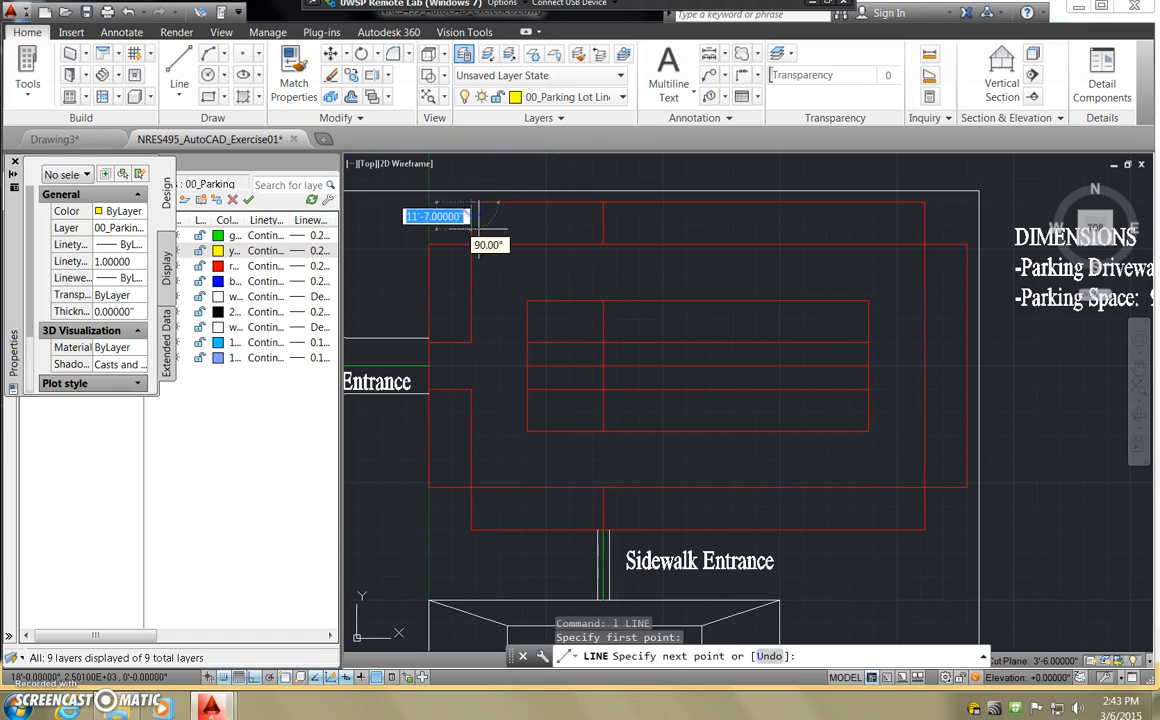
{"action": "left_click", "coordinate": [471, 243]}
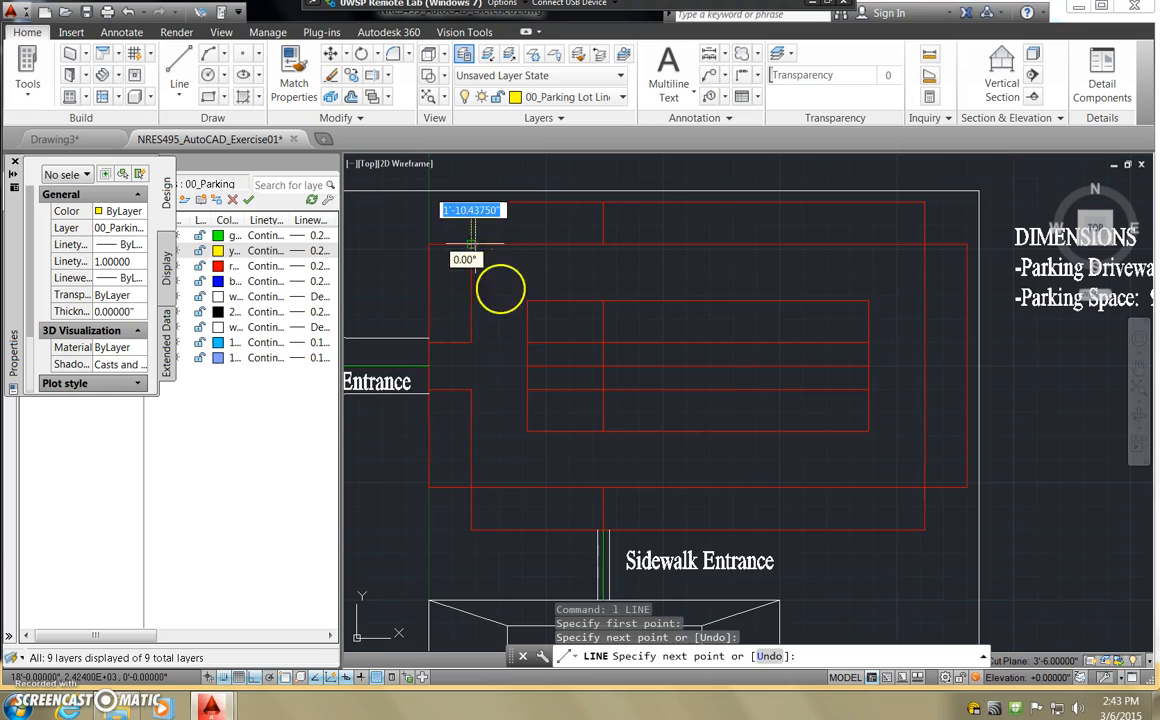
{"action": "key", "text": "Return"}
- Move the yellow parking line from its upper endpoint by the relative offset @9',0' with Ortho toggled
{"action": "scroll", "coordinate": [461, 188], "scroll_direction": "up", "scroll_amount": 4}
{"action": "scroll", "coordinate": [462, 192], "scroll_direction": "up", "scroll_amount": 2}
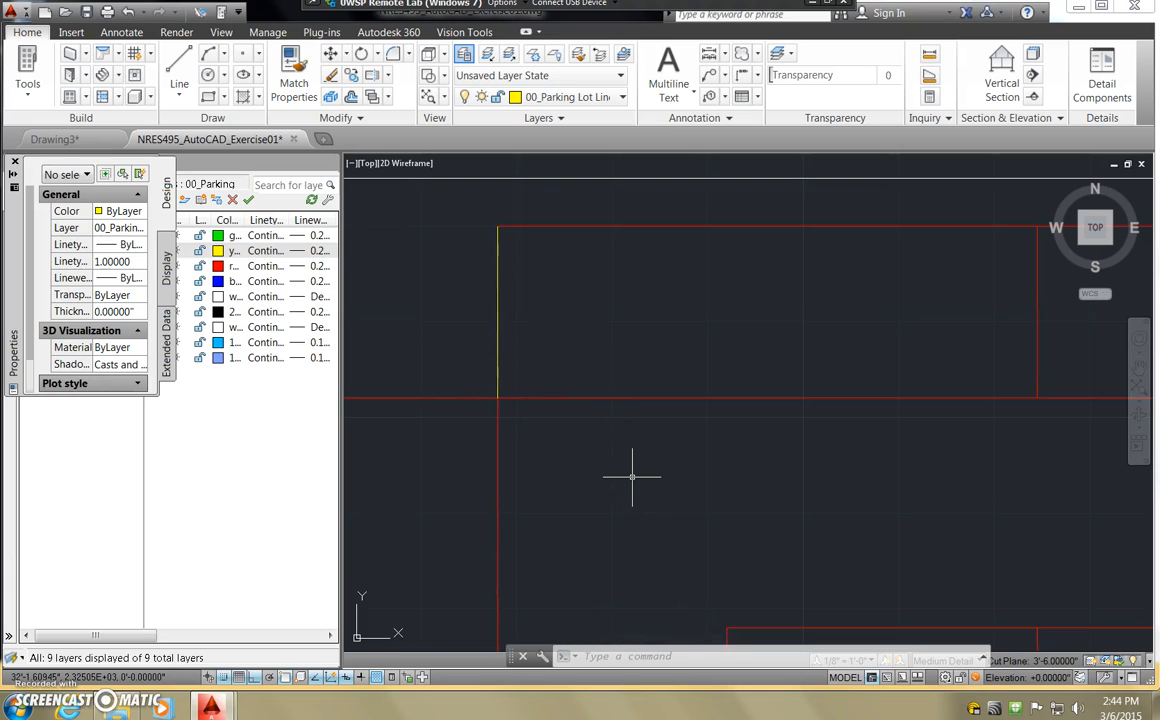
{"action": "type", "text": "mo"}
{"action": "key", "text": "Return"}
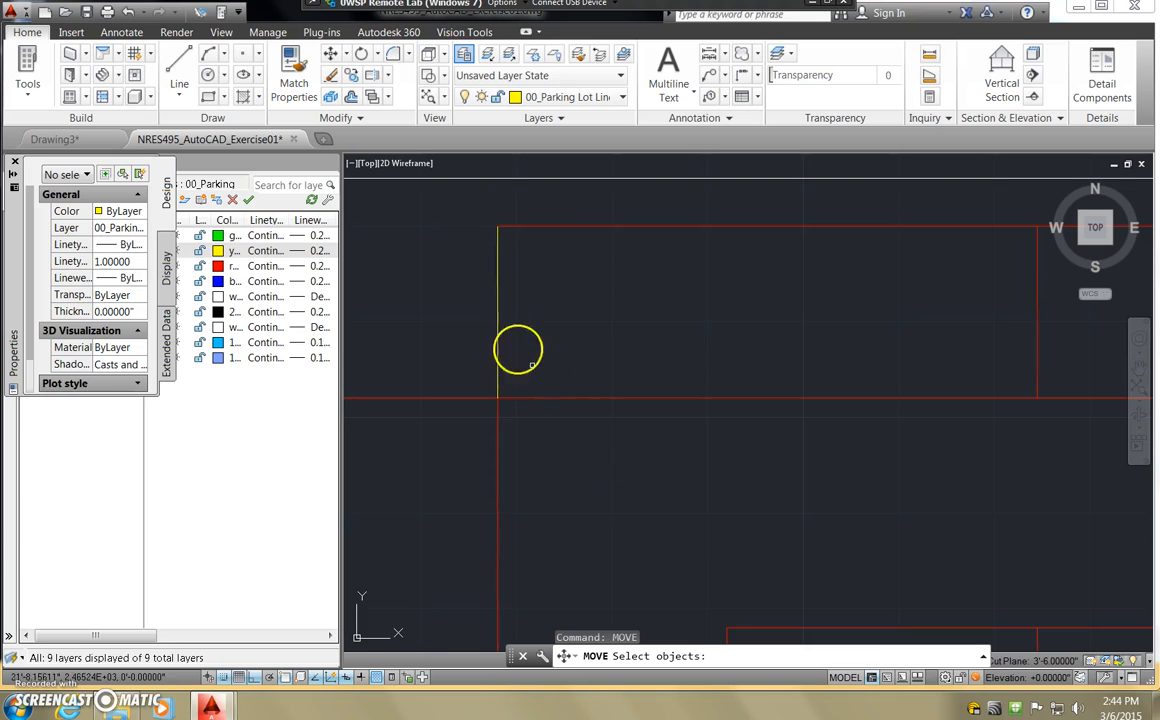
{"action": "left_click", "coordinate": [500, 243]}
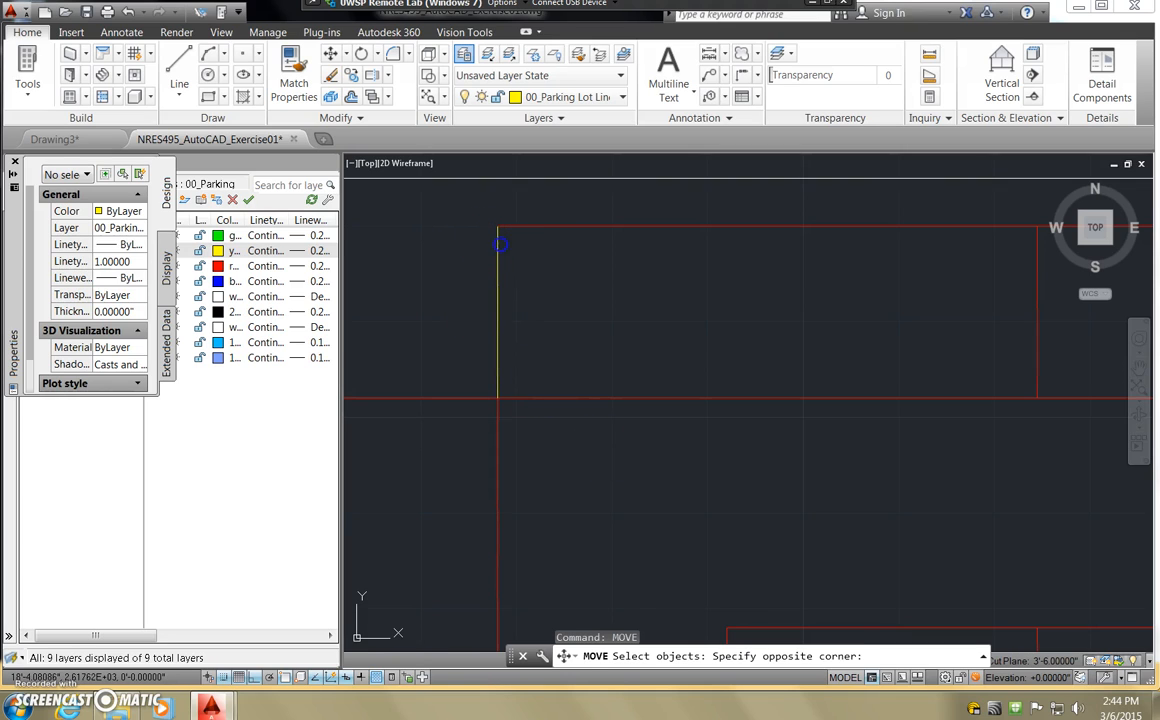
{"action": "left_click", "coordinate": [500, 243]}
{"action": "left_click", "coordinate": [497, 243]}
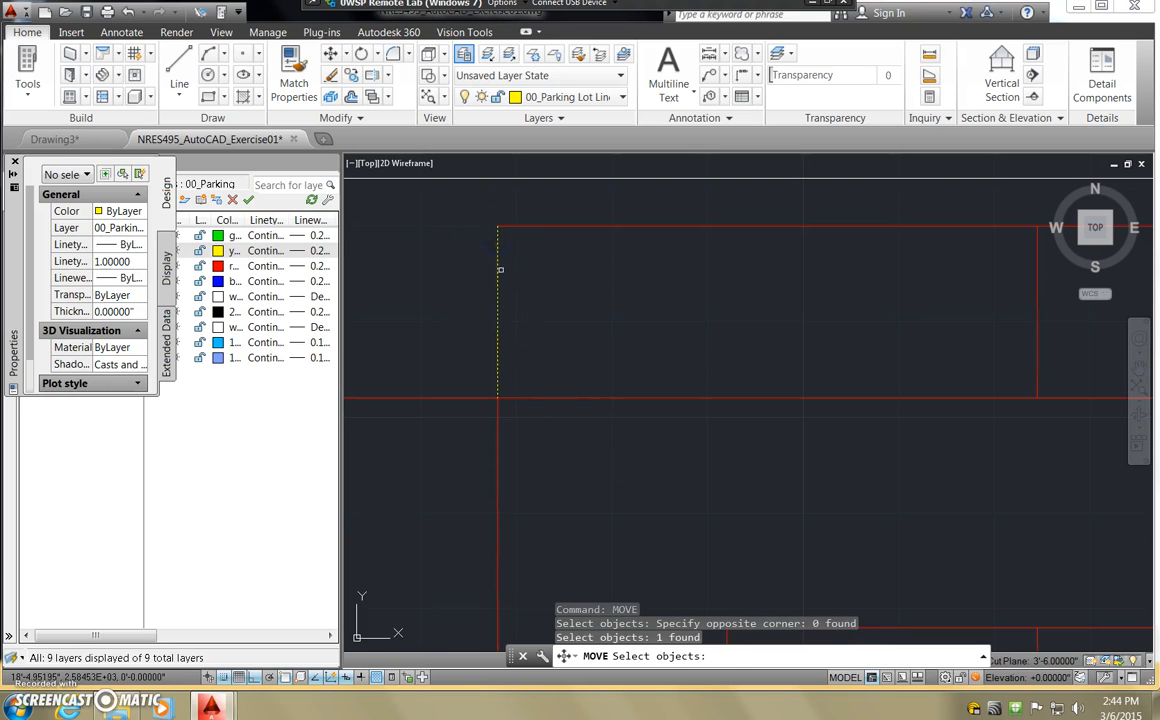
{"action": "key", "text": "Return"}
{"action": "left_click", "coordinate": [497, 226]}
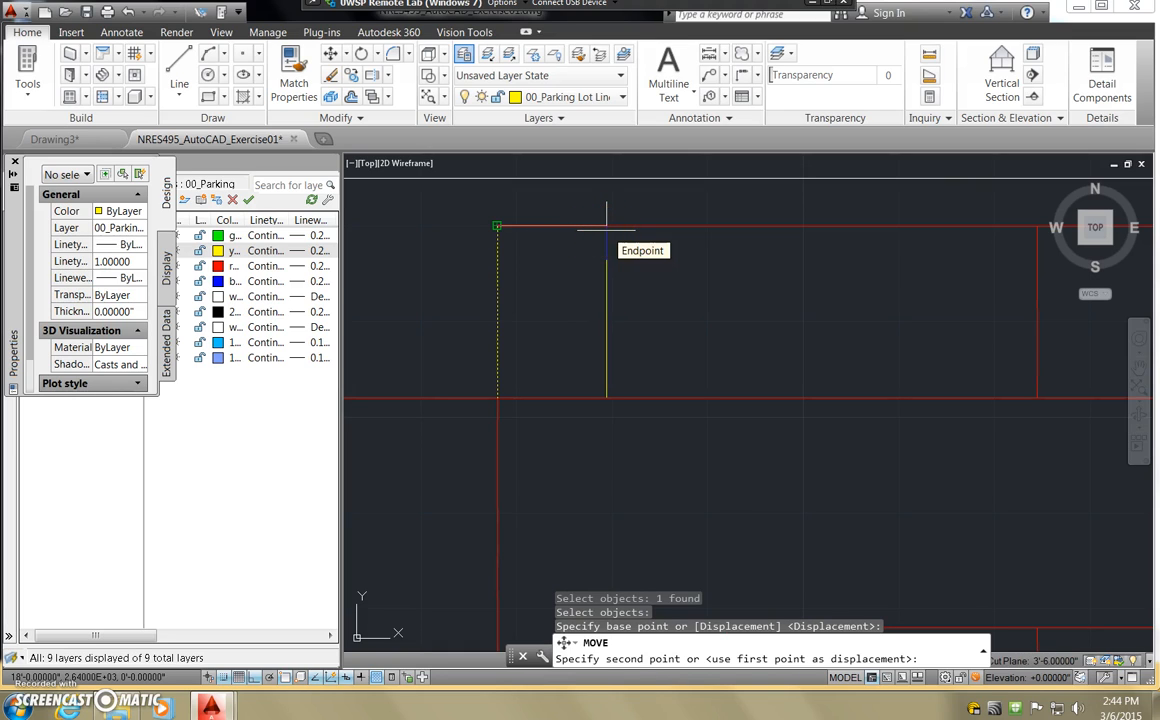
{"action": "key", "text": "F8"}
{"action": "type", "text": "@9'"}
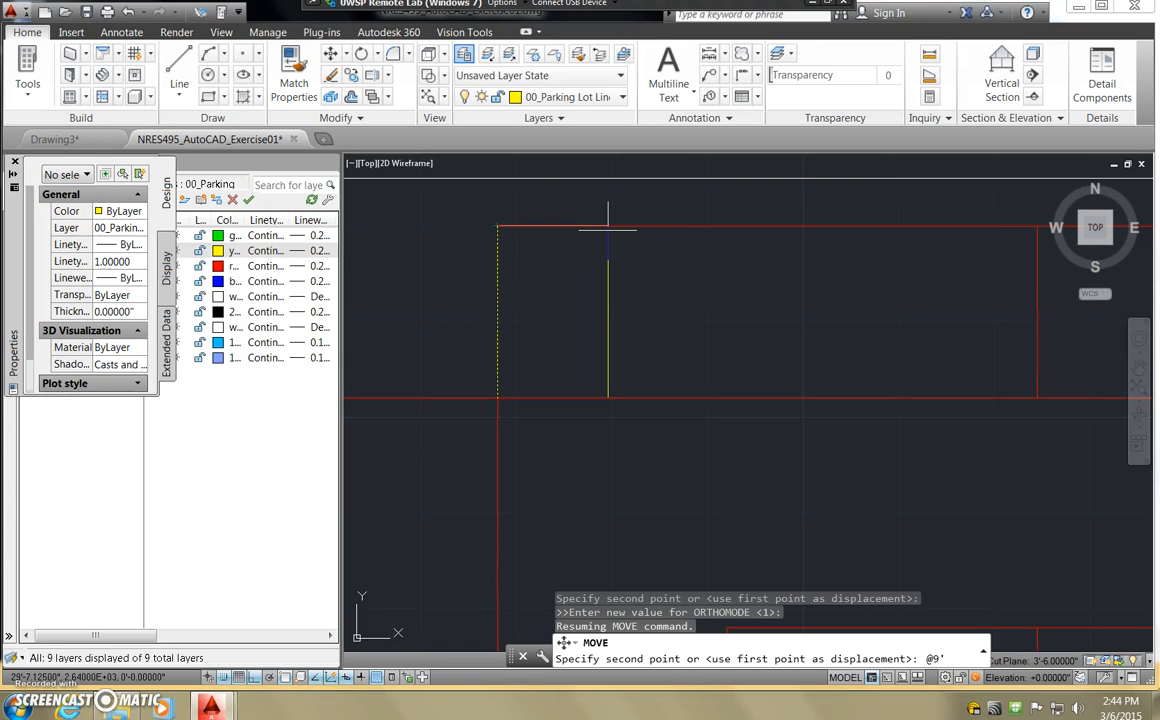
{"action": "type", "text": ",0'"}
{"action": "key", "text": "Return"}
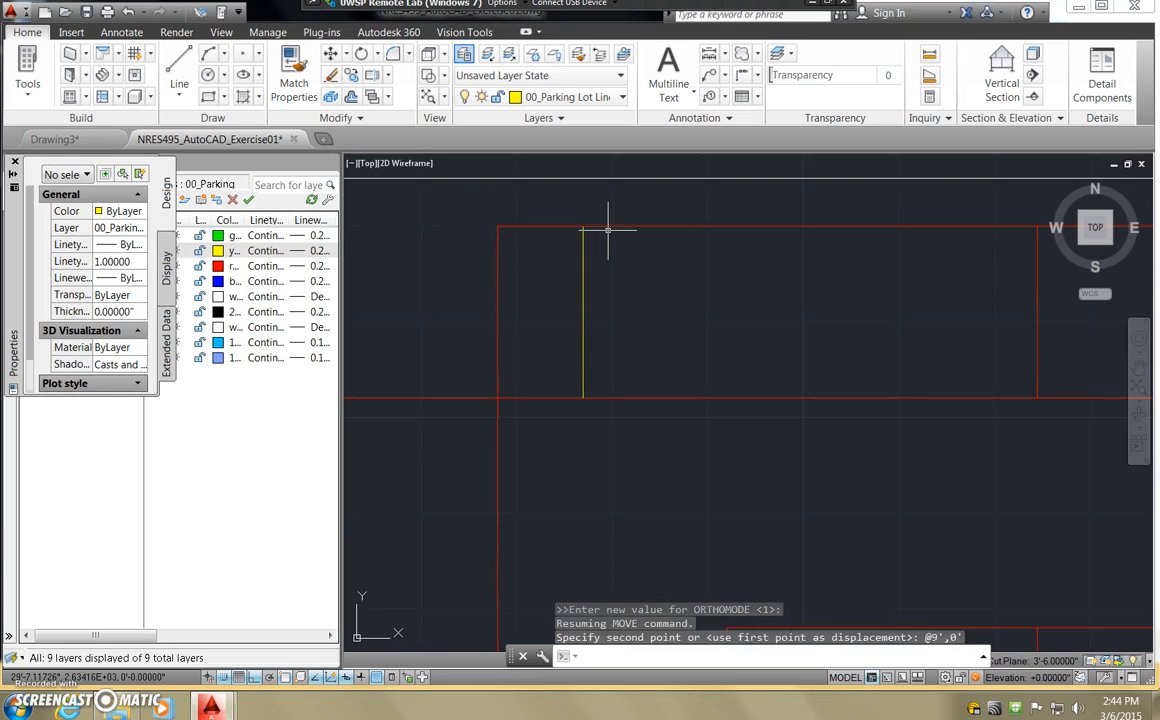
{"action": "left_click", "coordinate": [533, 325]}
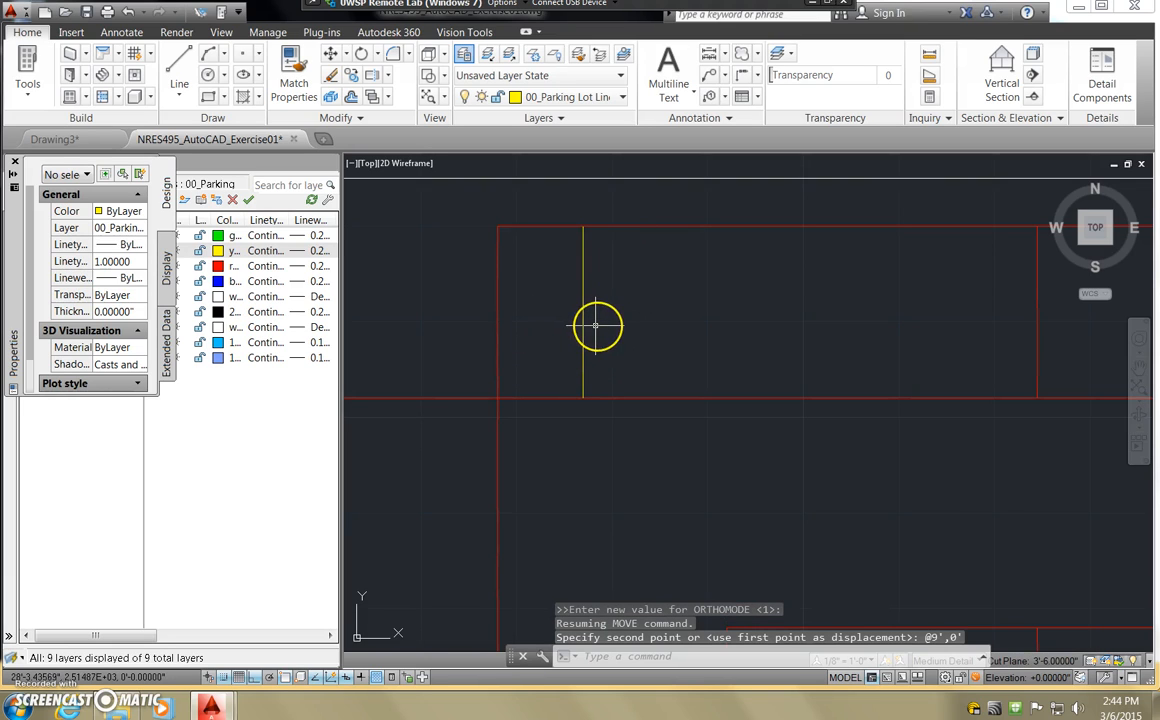
{"action": "type", "text": "distance"}
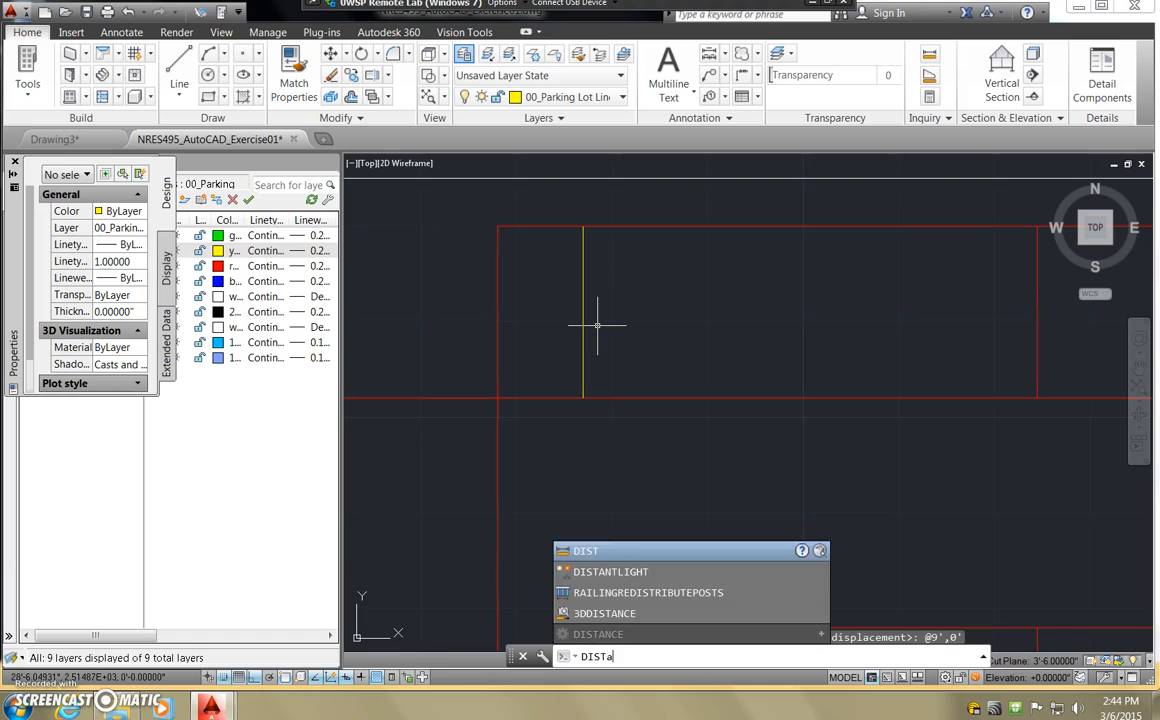
{"action": "key", "text": "Return"}
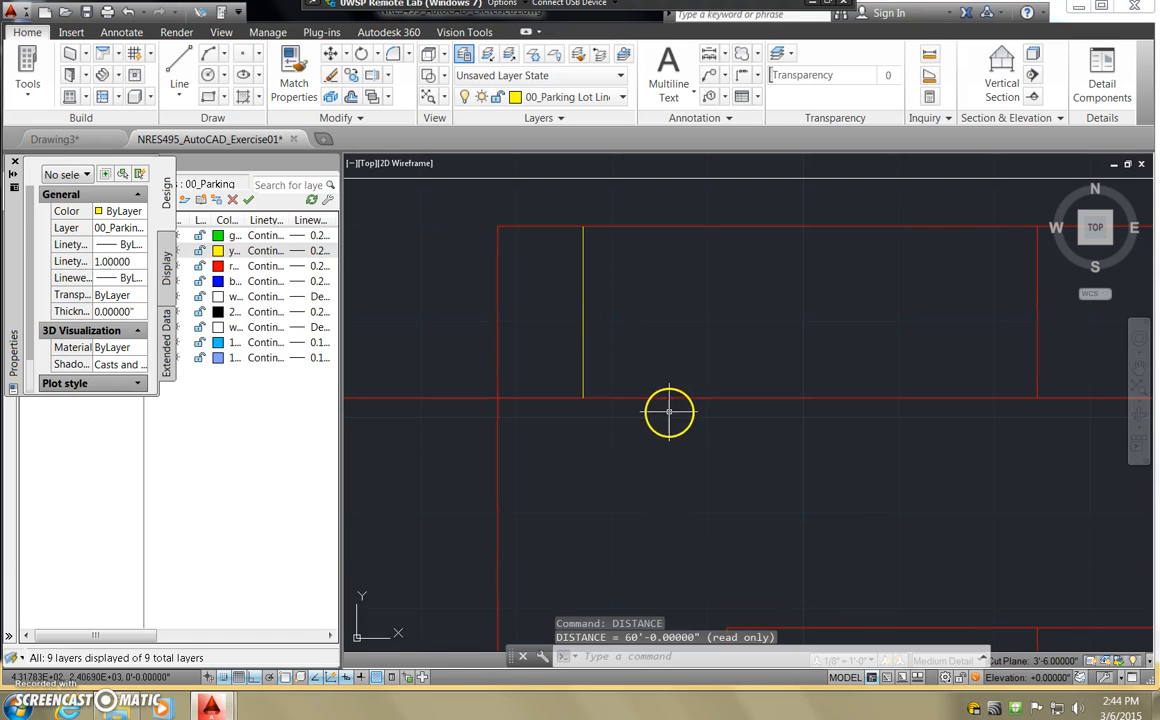
{"action": "key", "text": "Escape"}
{"action": "key", "text": "Escape"}
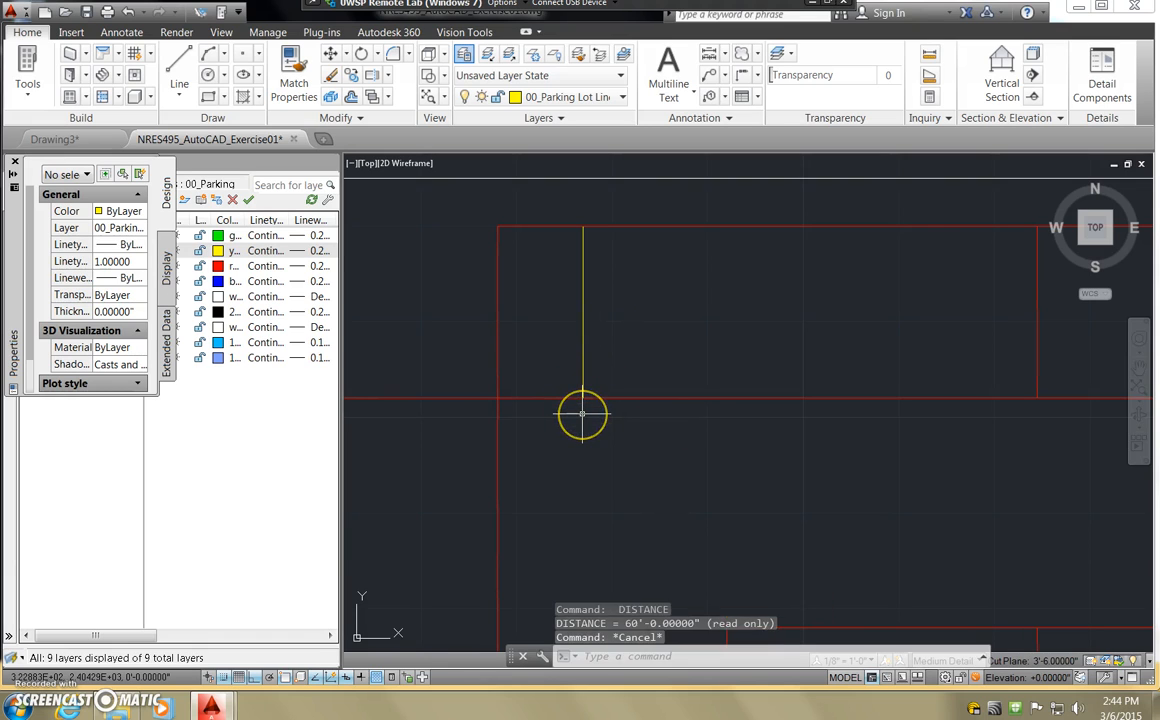
- Measure the horizontal distance from the north row's west edge to the yellow parking line along the row's lower line
{"action": "type", "text": "dist"}
{"action": "key", "text": "Return"}
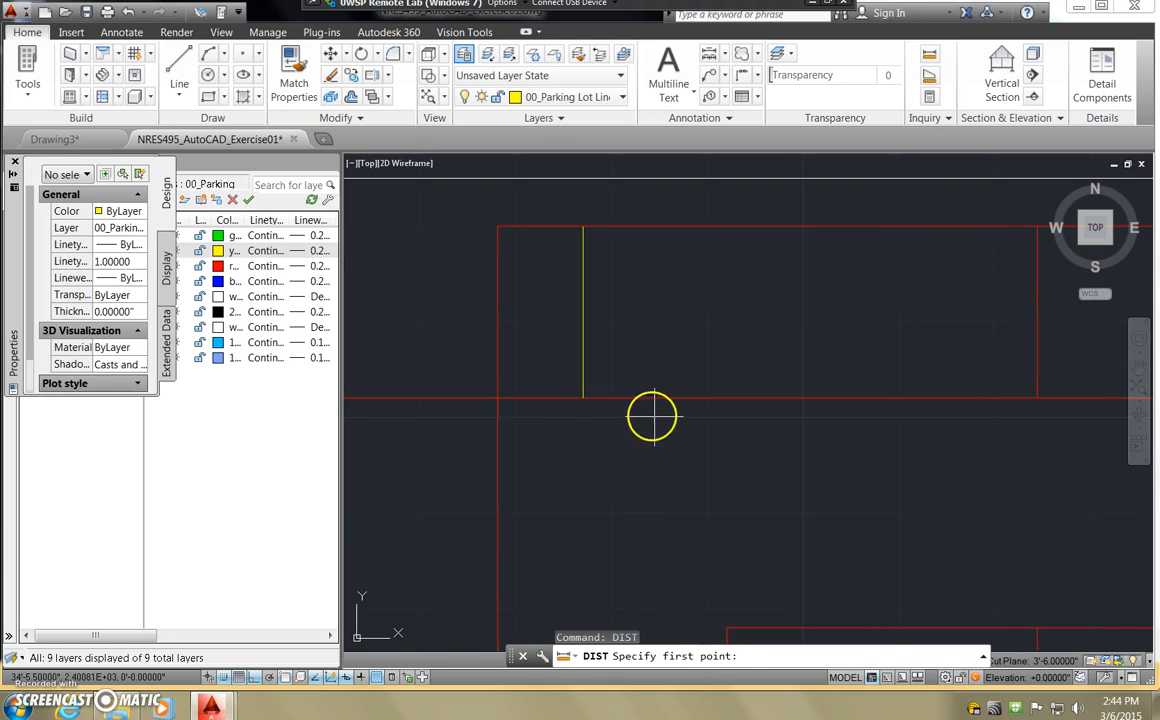
{"action": "left_click", "coordinate": [583, 227]}
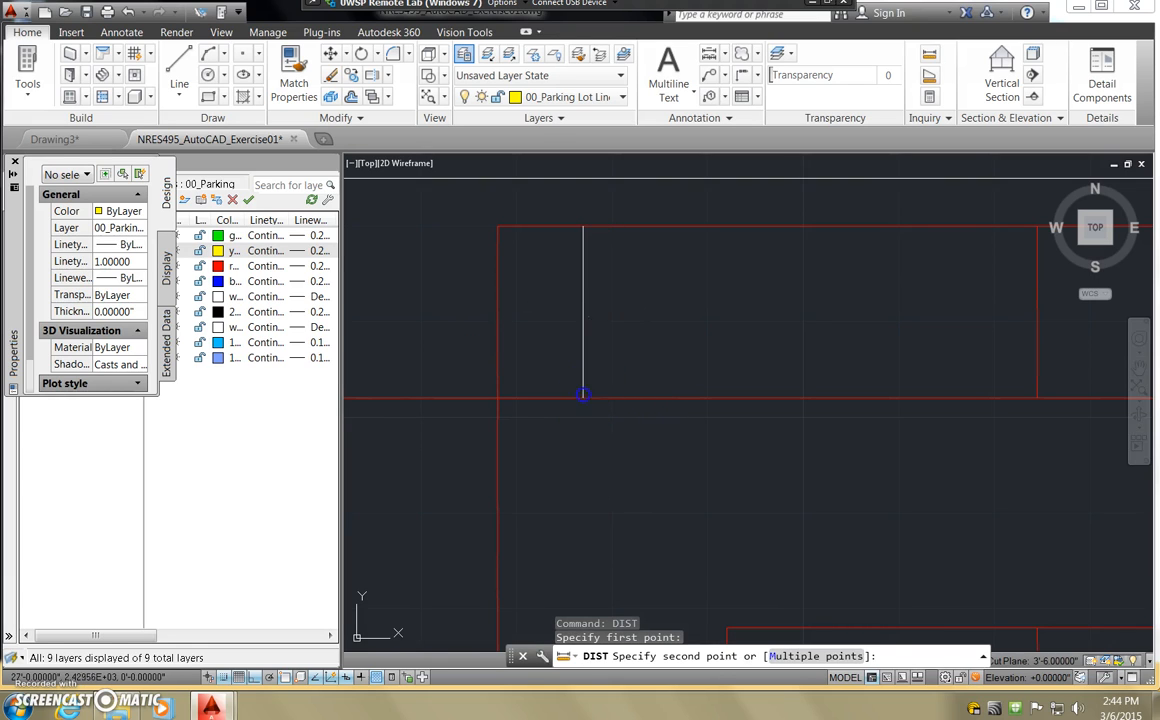
{"action": "left_click", "coordinate": [583, 398]}
{"action": "key", "text": "Return"}
{"action": "left_click", "coordinate": [497, 399]}
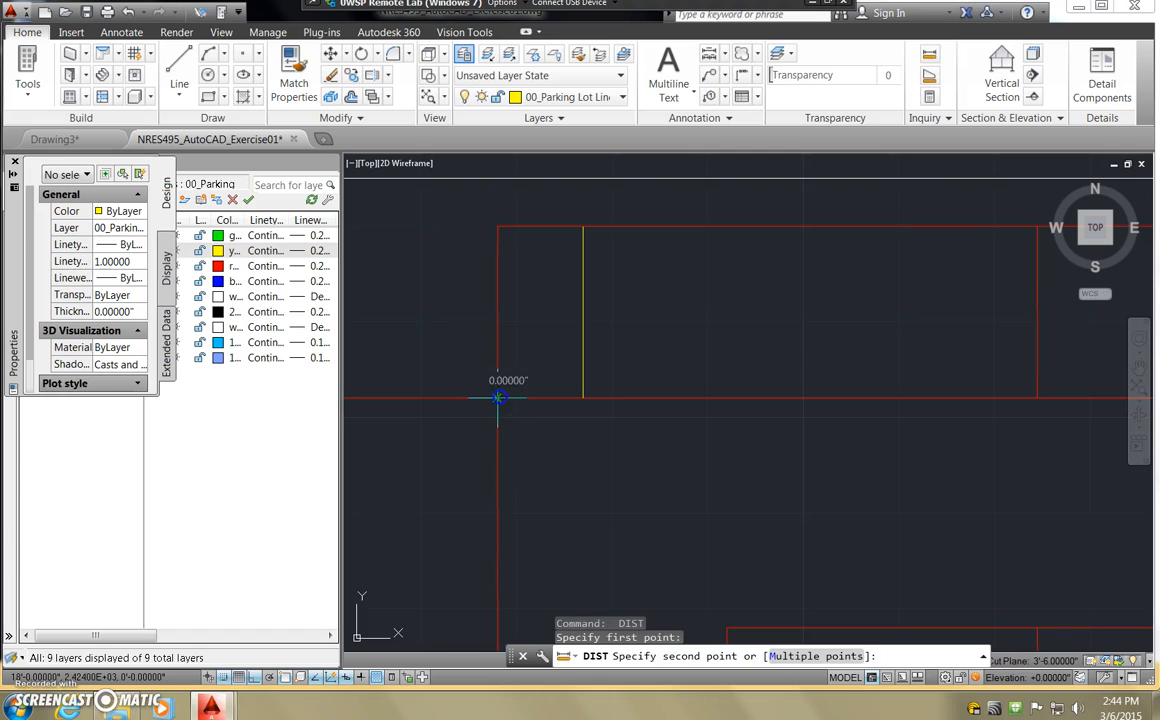
{"action": "left_click", "coordinate": [582, 397]}
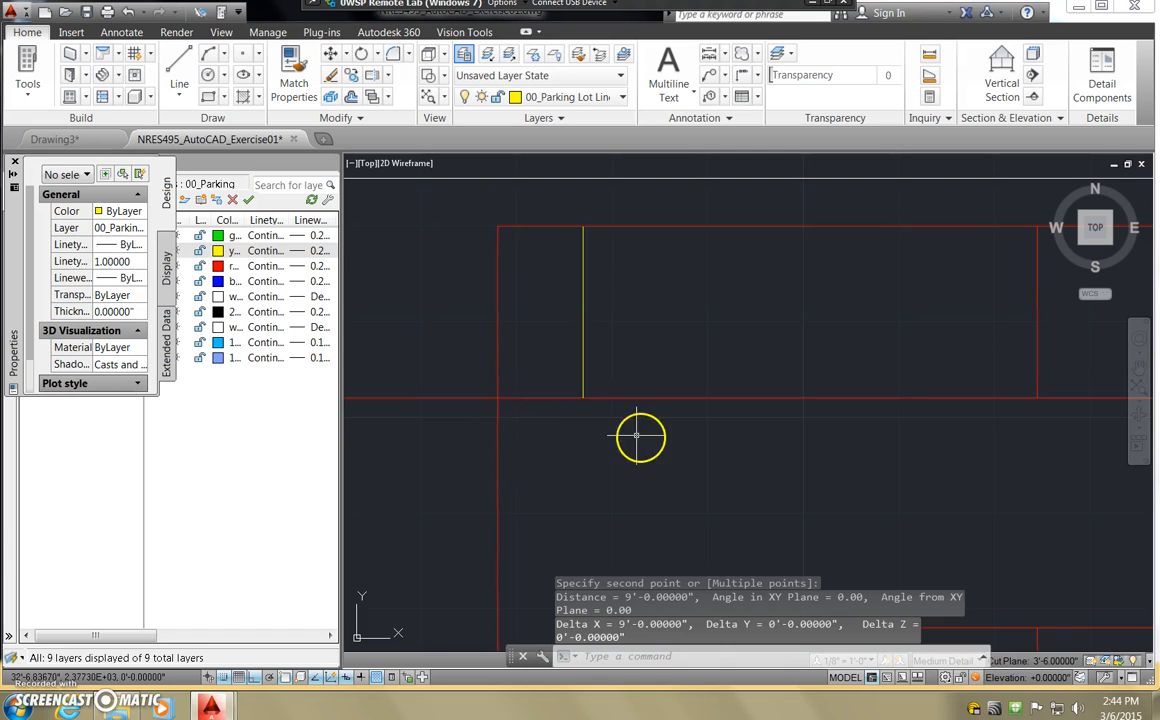
{"action": "key", "text": "Escape"}
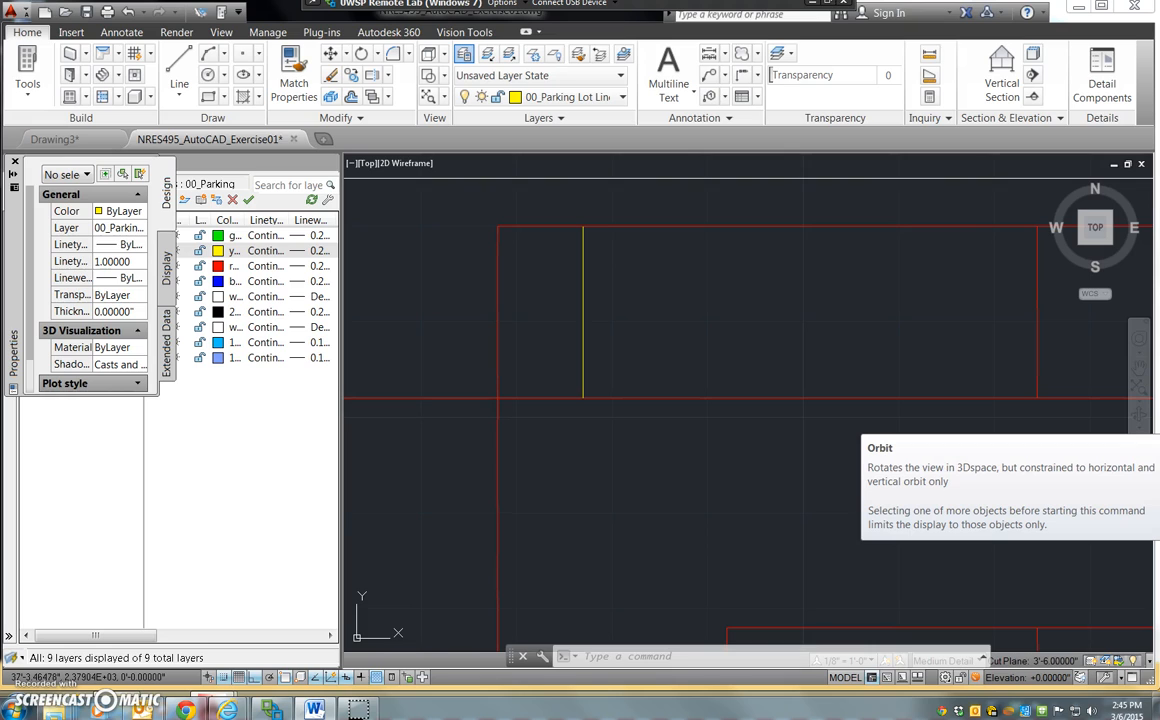
- Offset the yellow parking line 9' to the east twice in succession, using the newest line as the source each time
{"action": "left_click", "coordinate": [896, 314]}
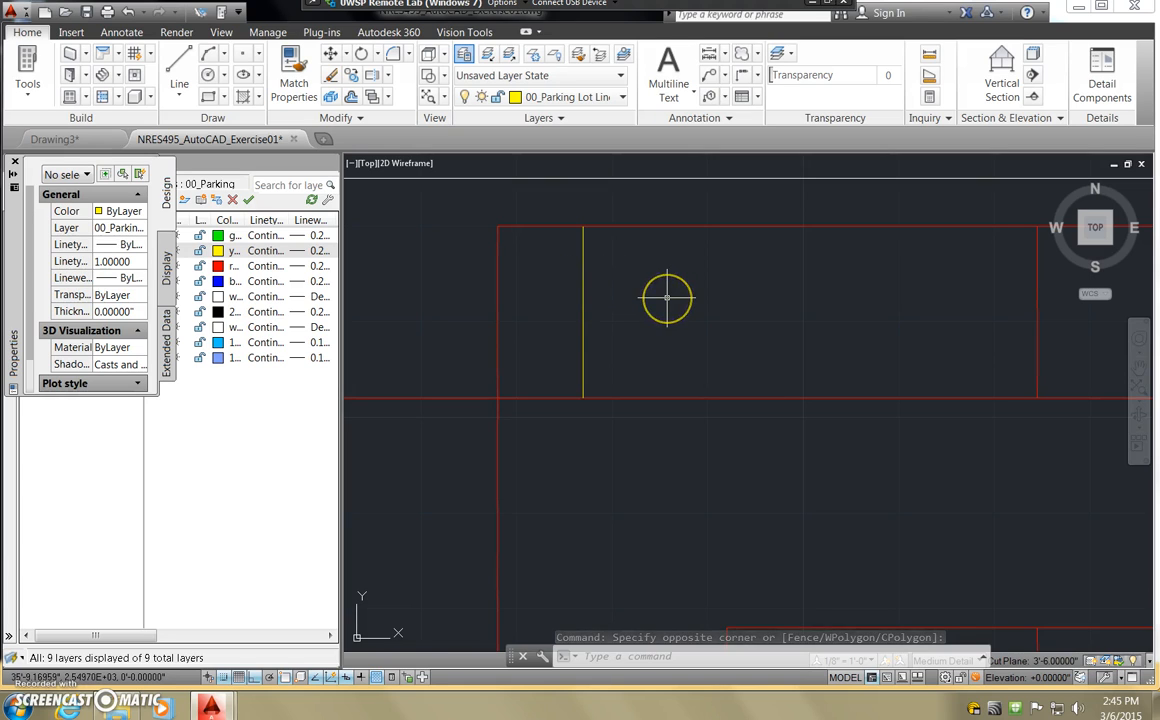
{"action": "type", "text": "offset"}
{"action": "key", "text": "Return"}
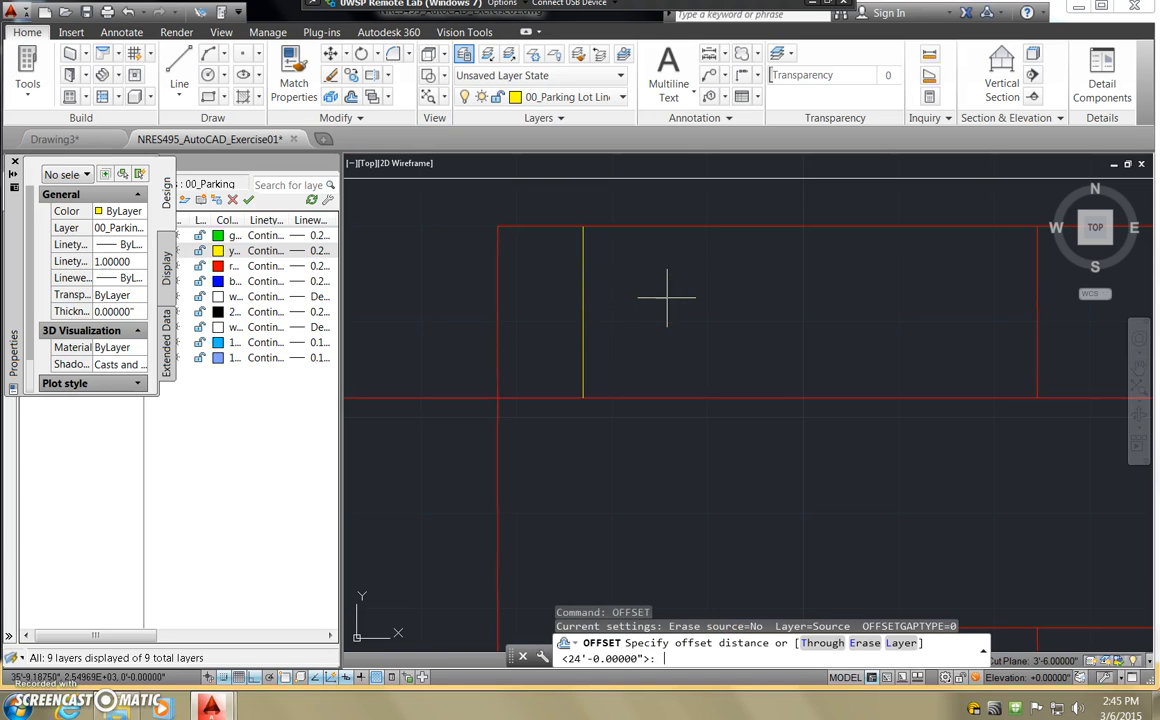
{"action": "type", "text": "9'"}
{"action": "key", "text": "Return"}
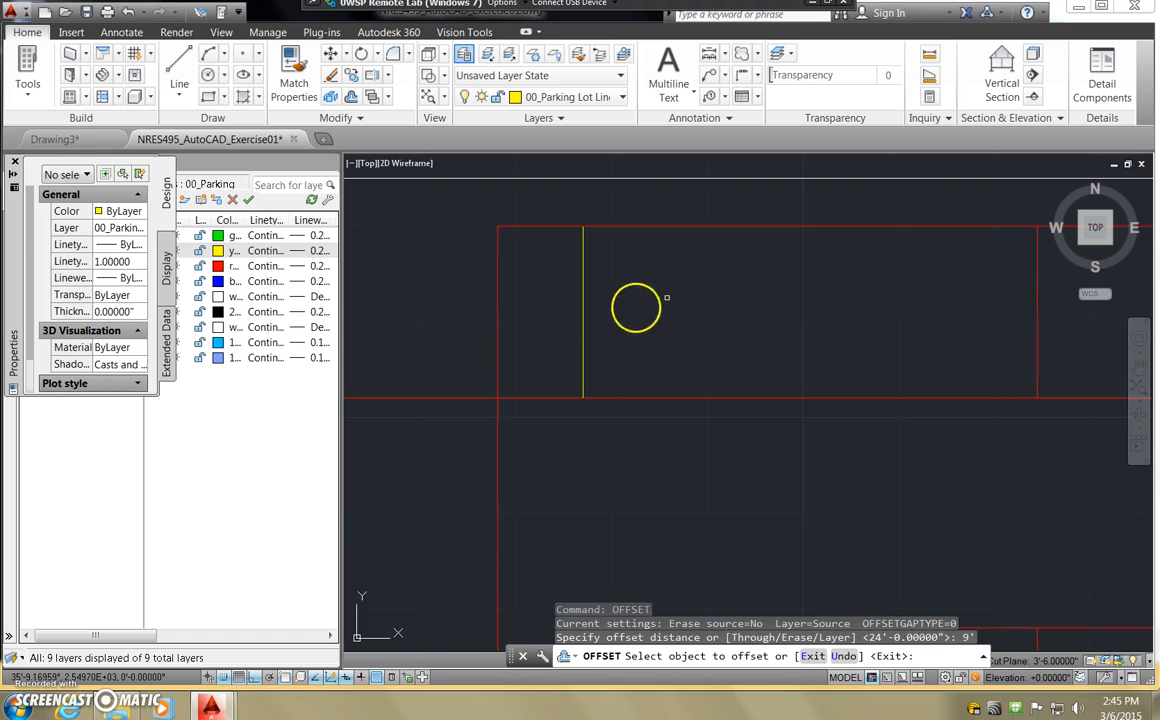
{"action": "left_click", "coordinate": [583, 287]}
{"action": "left_click", "coordinate": [686, 286]}
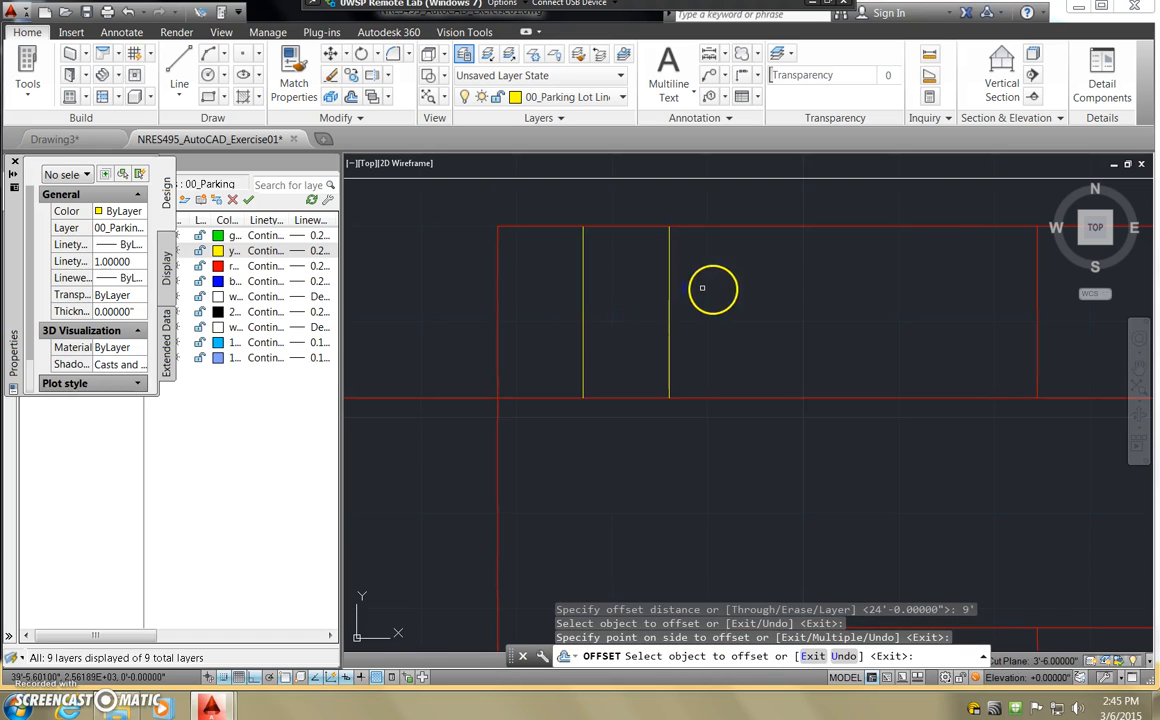
{"action": "left_click", "coordinate": [670, 289]}
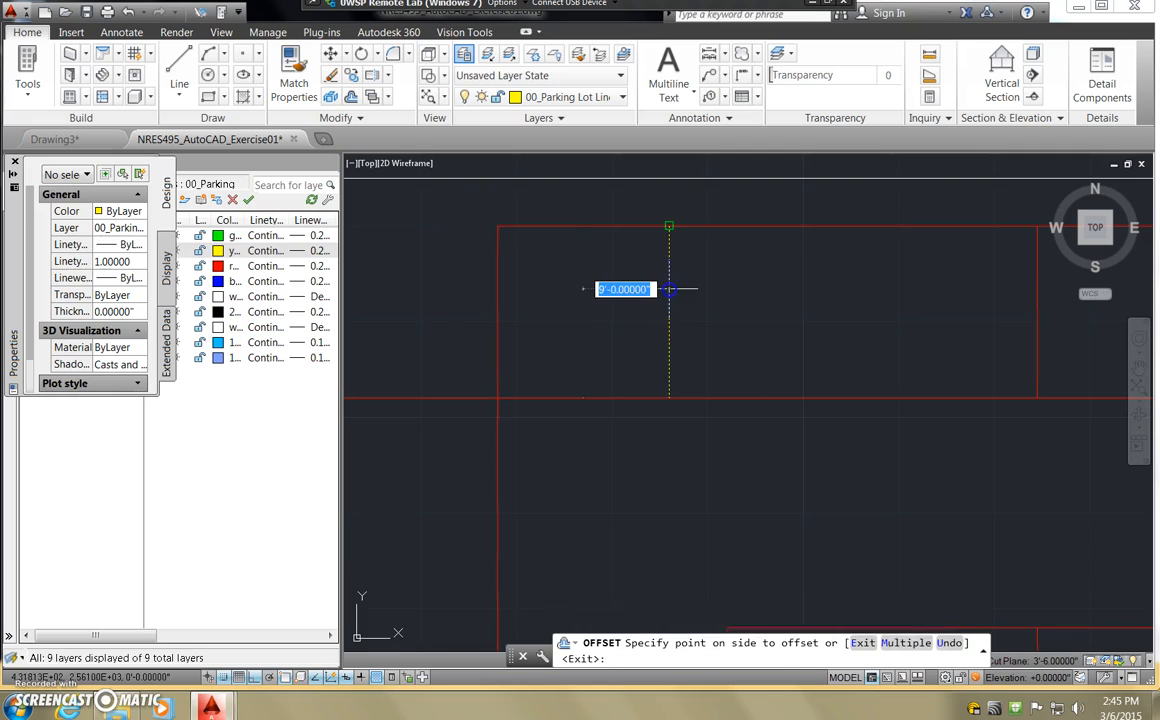
{"action": "left_click", "coordinate": [779, 292]}
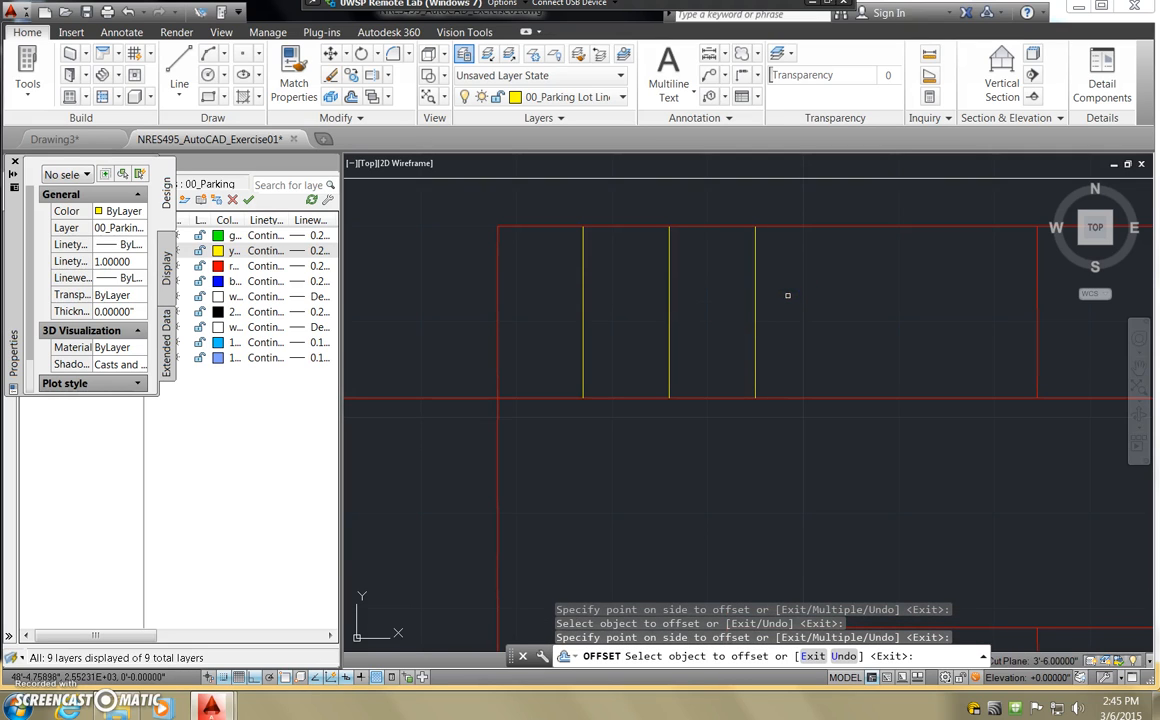
- Turn object snap off and offset the third yellow line eastward by the same 9' distance
{"action": "left_click", "coordinate": [755, 282]}
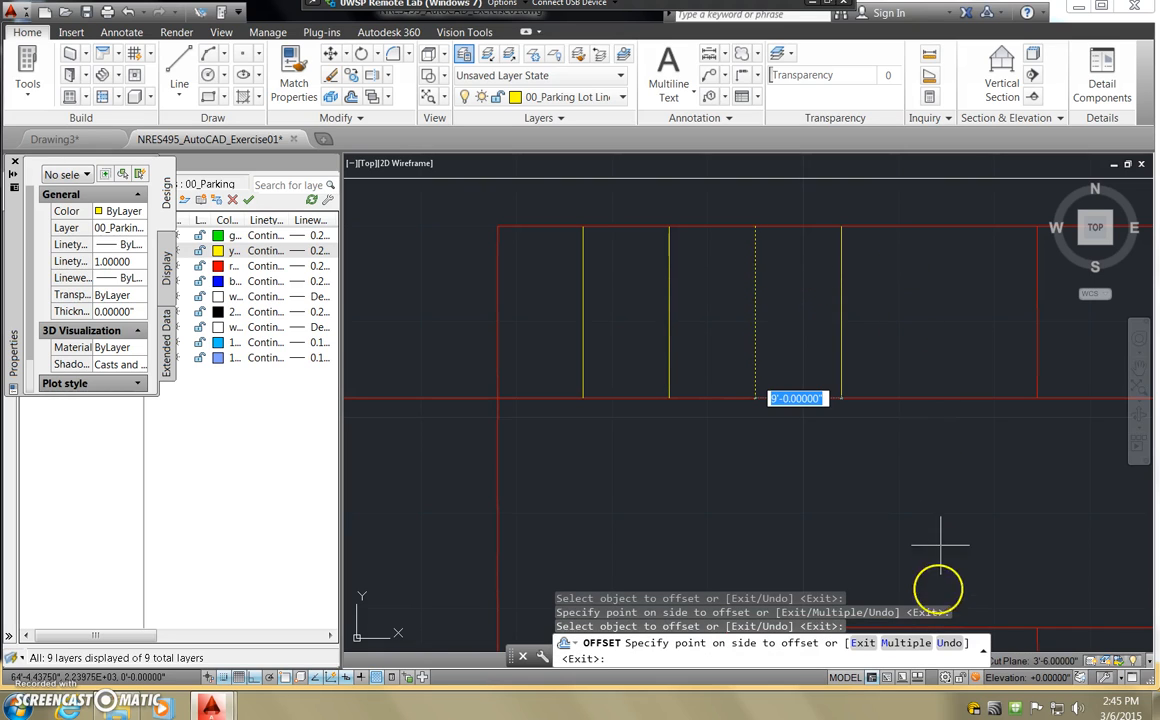
{"action": "key", "text": "F3"}
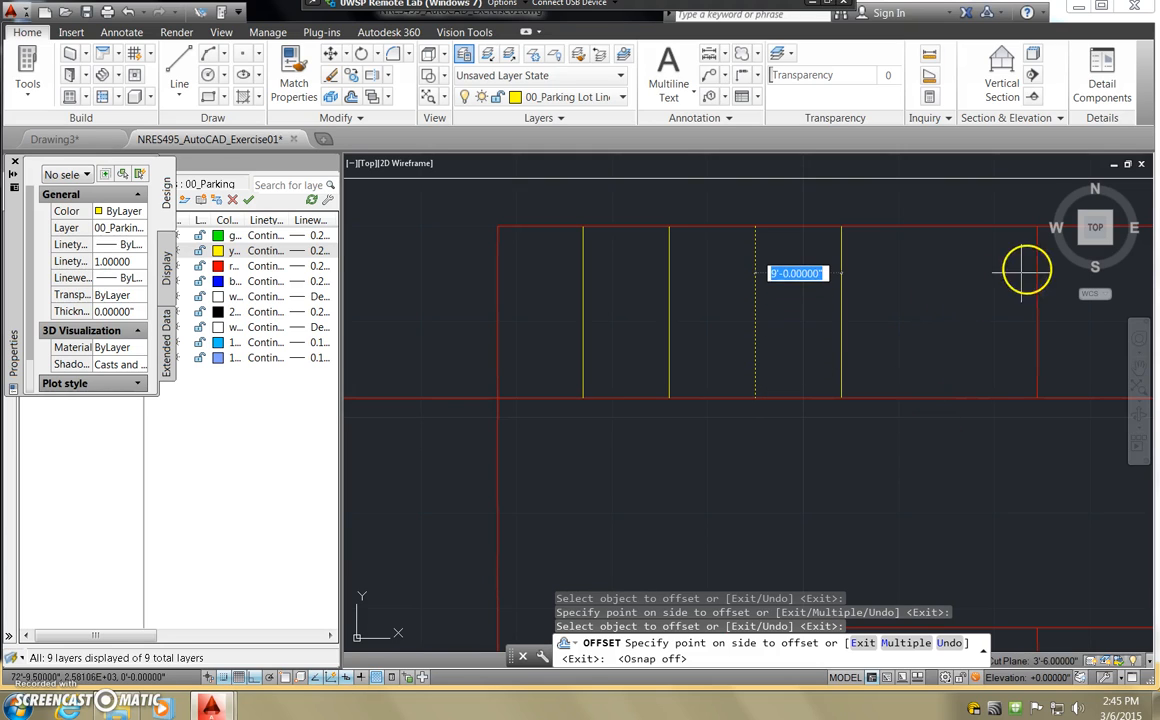
{"action": "key", "text": "F3"}
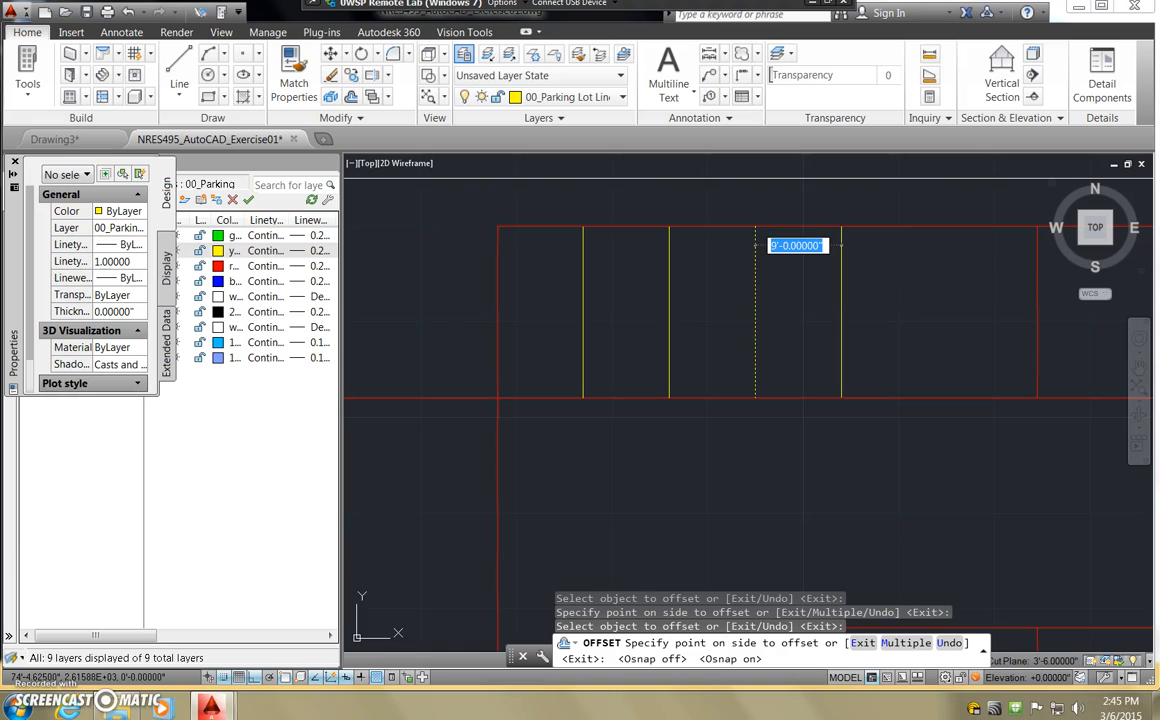
{"action": "key", "text": "F3"}
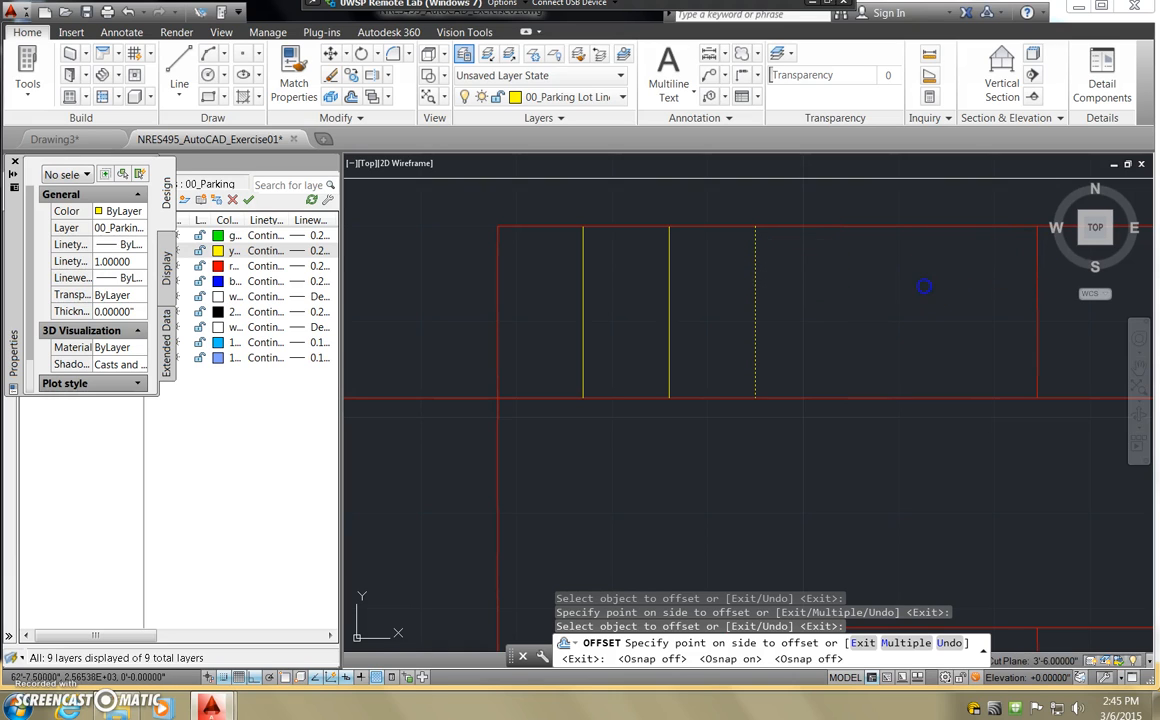
{"action": "left_click", "coordinate": [928, 285]}
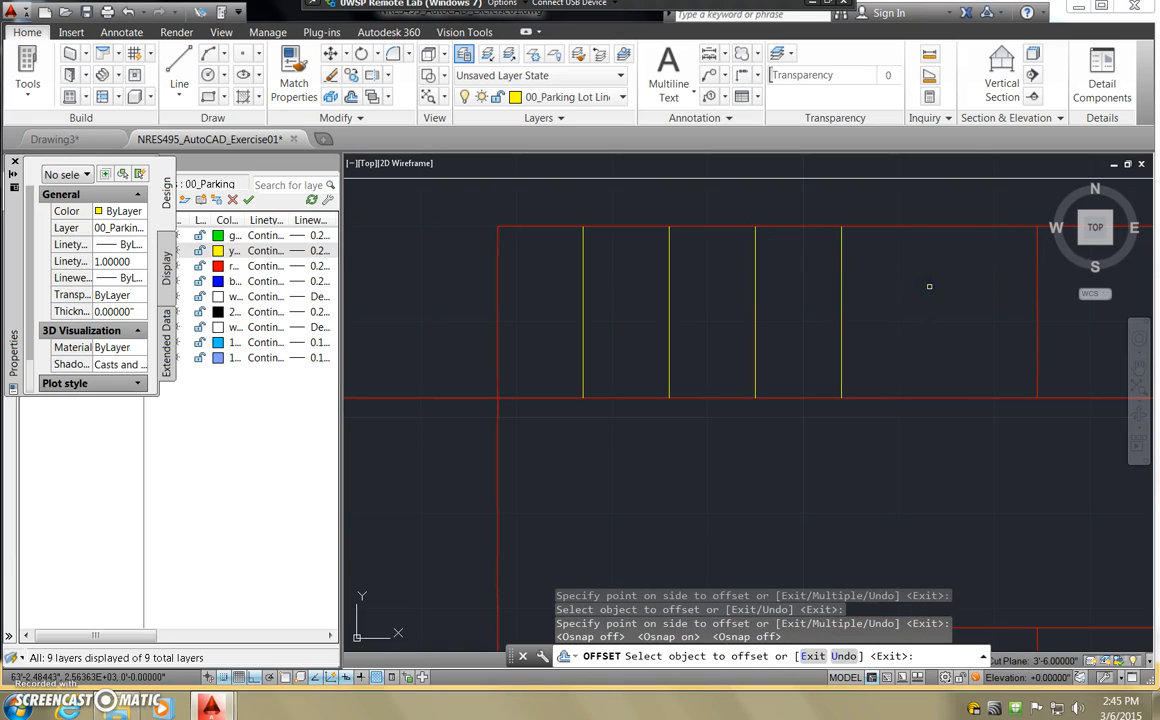
- Offset the easternmost yellow line 9' east two more times towards the red vertical line and end the Offset command
{"action": "left_click", "coordinate": [843, 290]}
{"action": "left_click", "coordinate": [919, 285]}
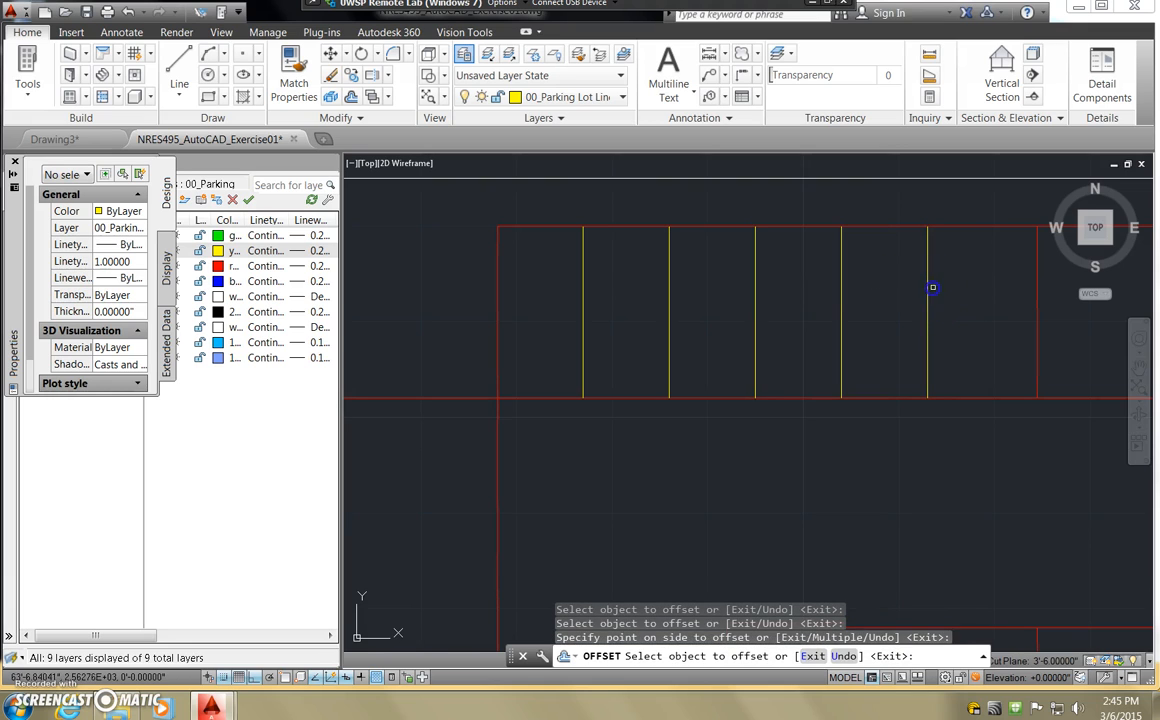
{"action": "left_click", "coordinate": [933, 288]}
{"action": "left_click", "coordinate": [904, 284]}
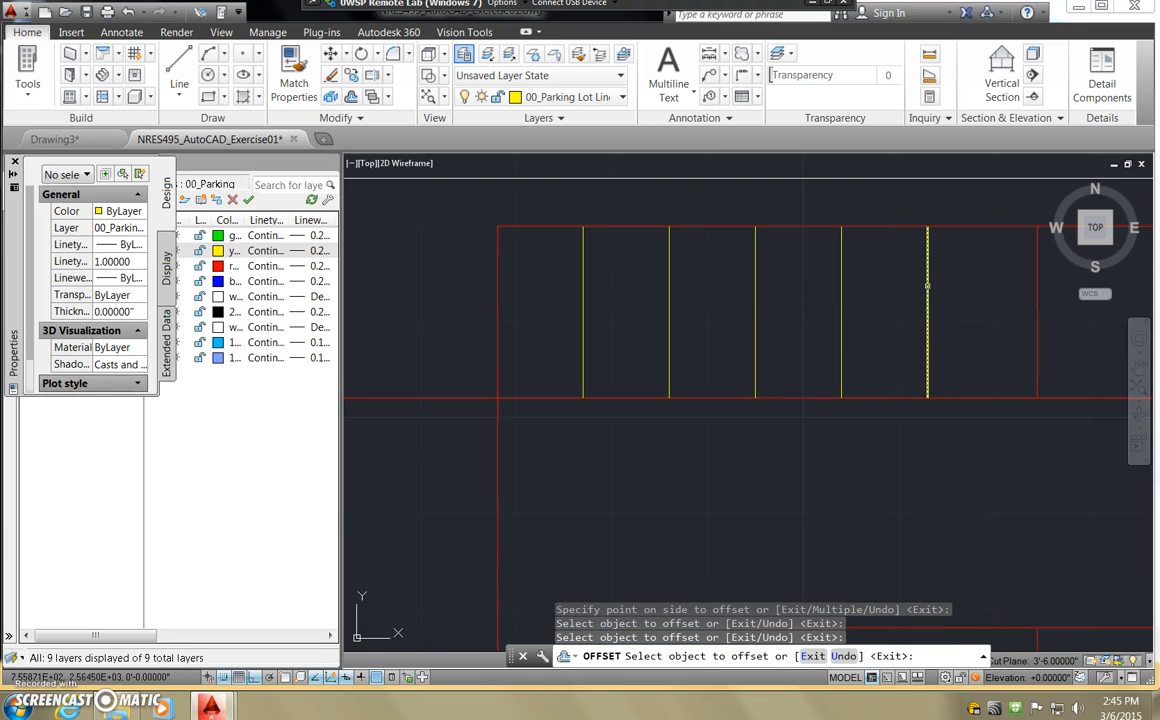
{"action": "left_click", "coordinate": [928, 285]}
{"action": "left_click", "coordinate": [992, 280]}
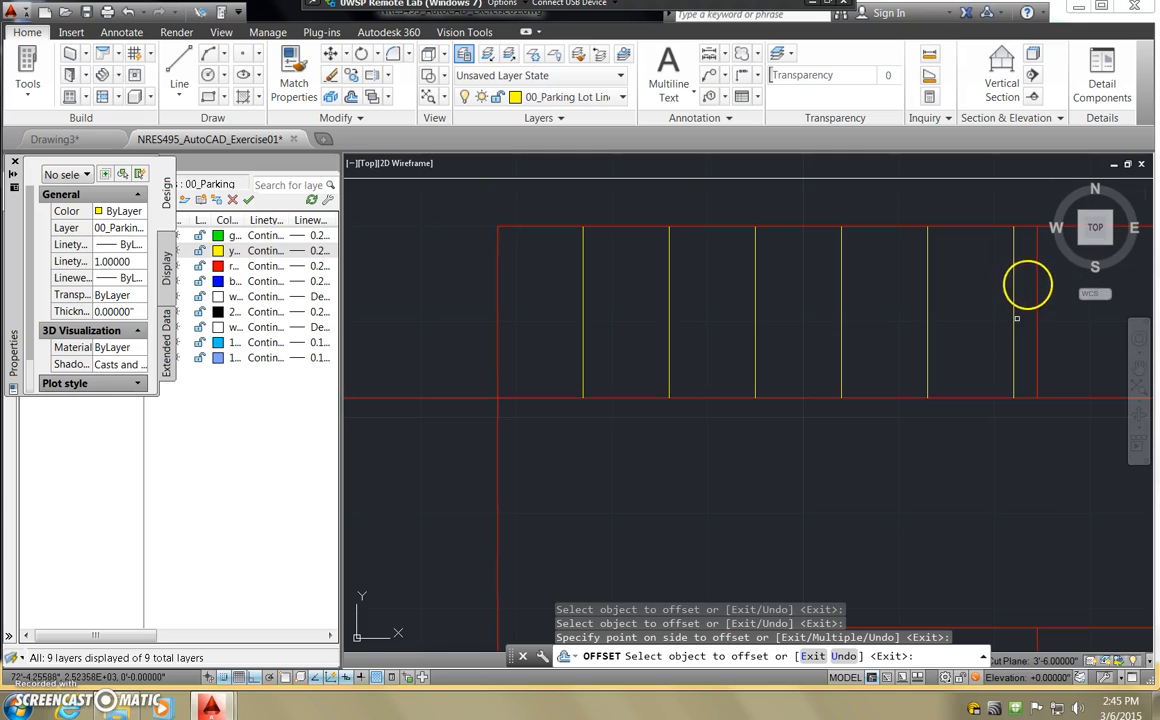
{"action": "middle_click_drag", "start_coordinate": [996, 516], "coordinate": [803, 458]}
{"action": "scroll", "coordinate": [801, 457], "scroll_direction": "down", "scroll_amount": 2}
{"action": "scroll", "coordinate": [938, 466], "scroll_direction": "down", "scroll_amount": 2}
{"action": "middle_click_drag", "start_coordinate": [940, 467], "coordinate": [691, 429]}
{"action": "key", "text": "Escape"}
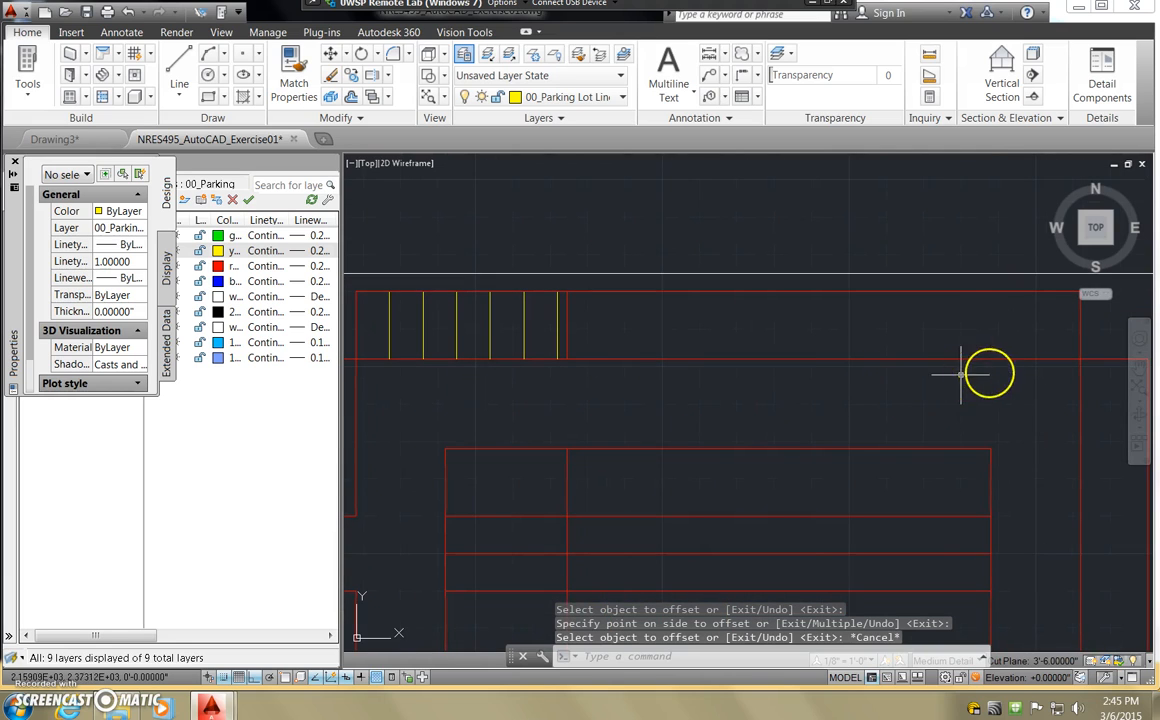
{"action": "type", "text": "line"}
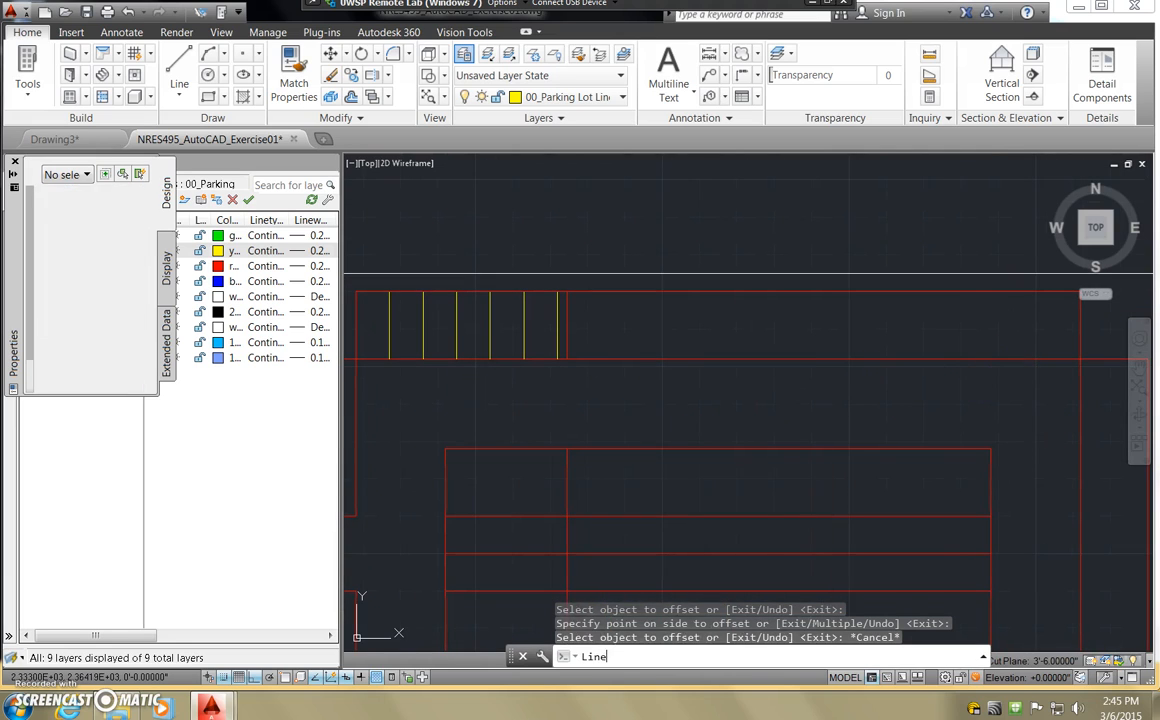
{"action": "key", "text": "Return"}
{"action": "left_click", "coordinate": [1125, 348]}
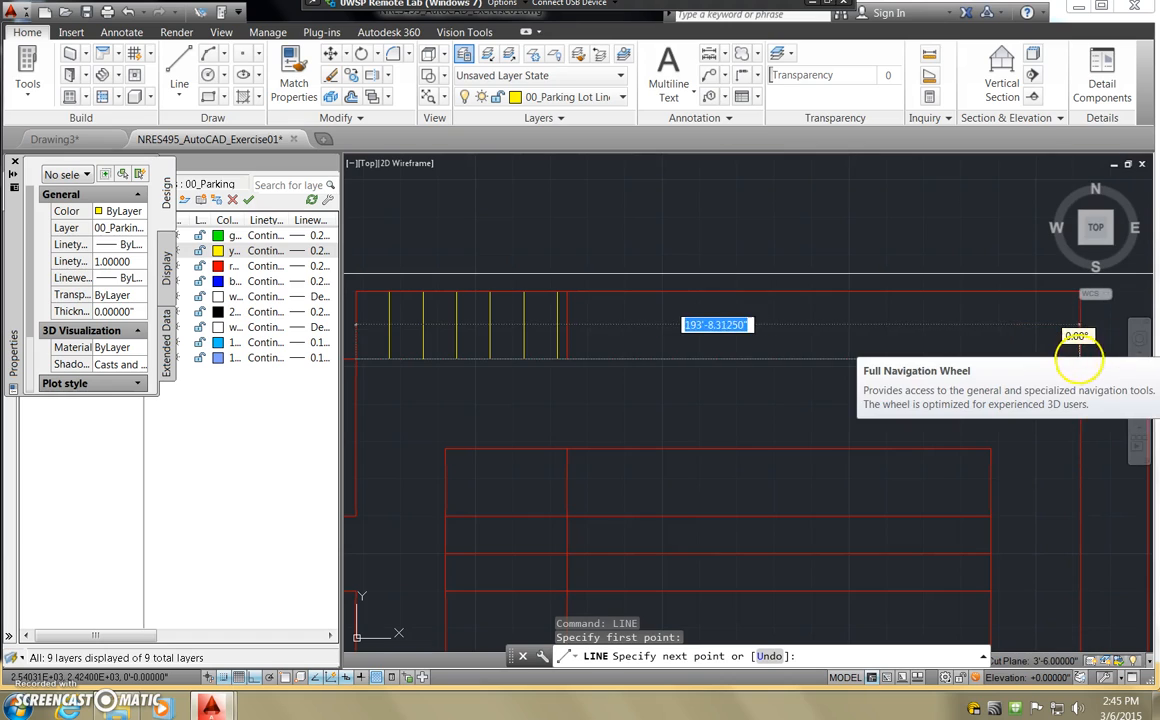
{"action": "key", "text": "Escape"}
- Turn object snap on and draw a vertical parking line at the north row's east end, between its two horizontal lines
{"action": "key", "text": "Return"}
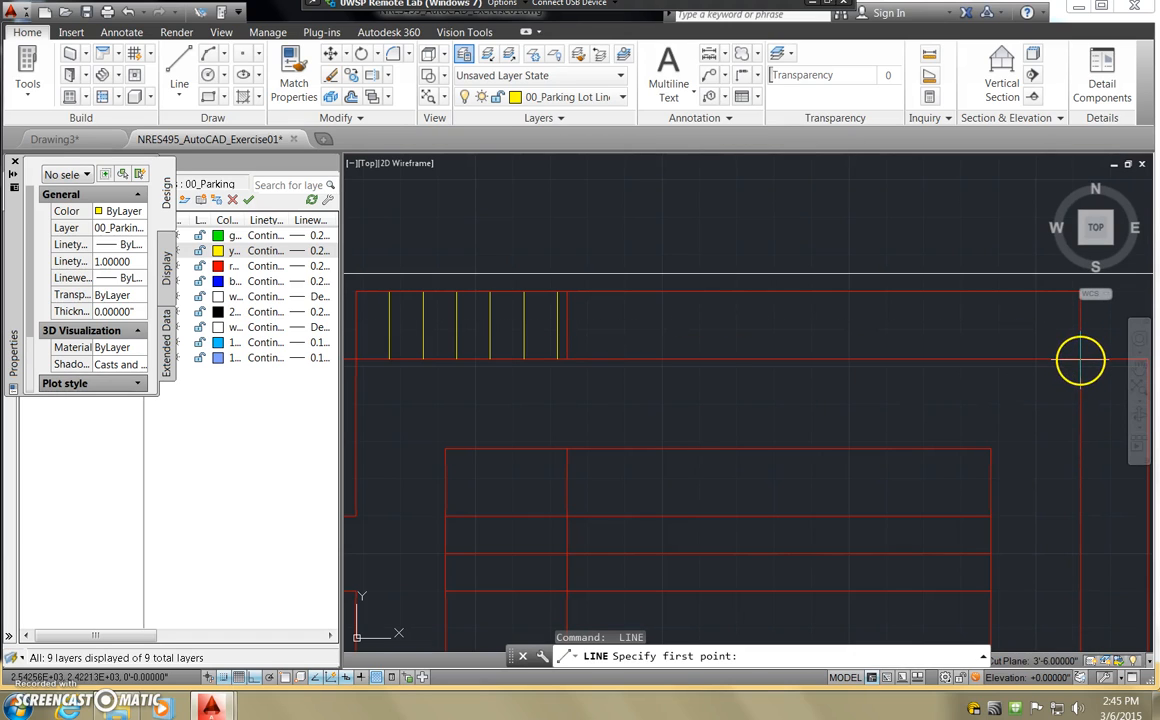
{"action": "key", "text": "F3"}
{"action": "left_click", "coordinate": [1084, 352]}
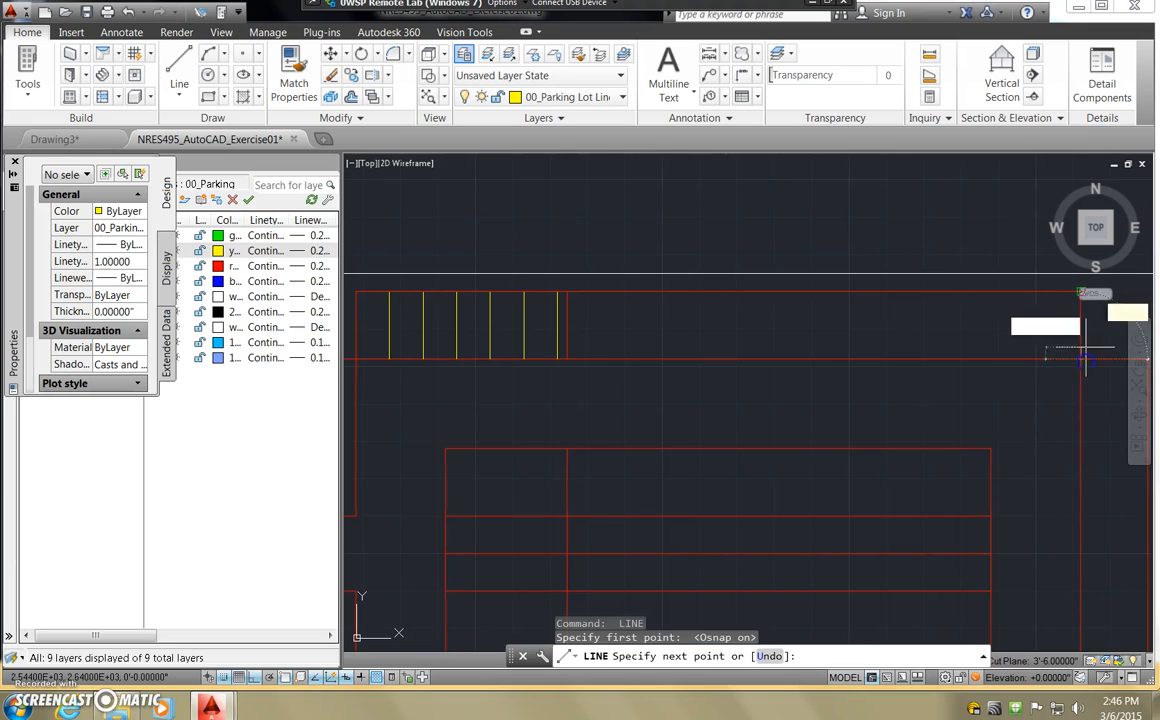
{"action": "left_click", "coordinate": [1088, 294]}
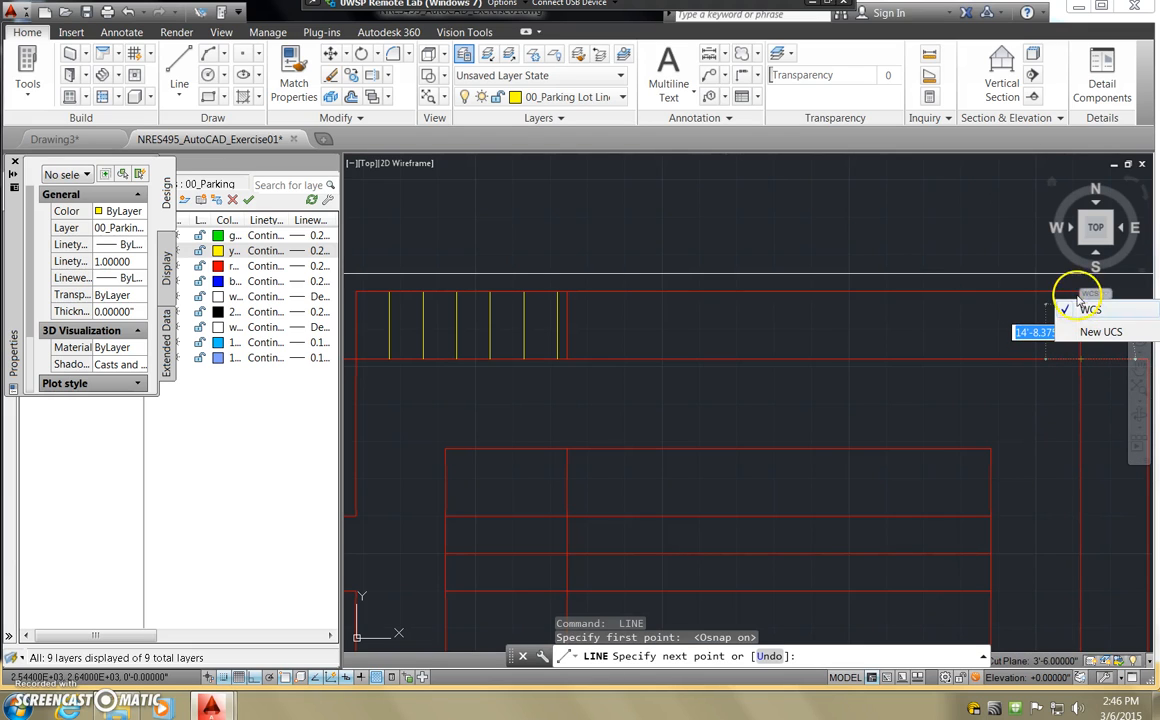
{"action": "key", "text": "Escape"}
{"action": "scroll", "coordinate": [1105, 318], "scroll_direction": "up", "scroll_amount": 3}
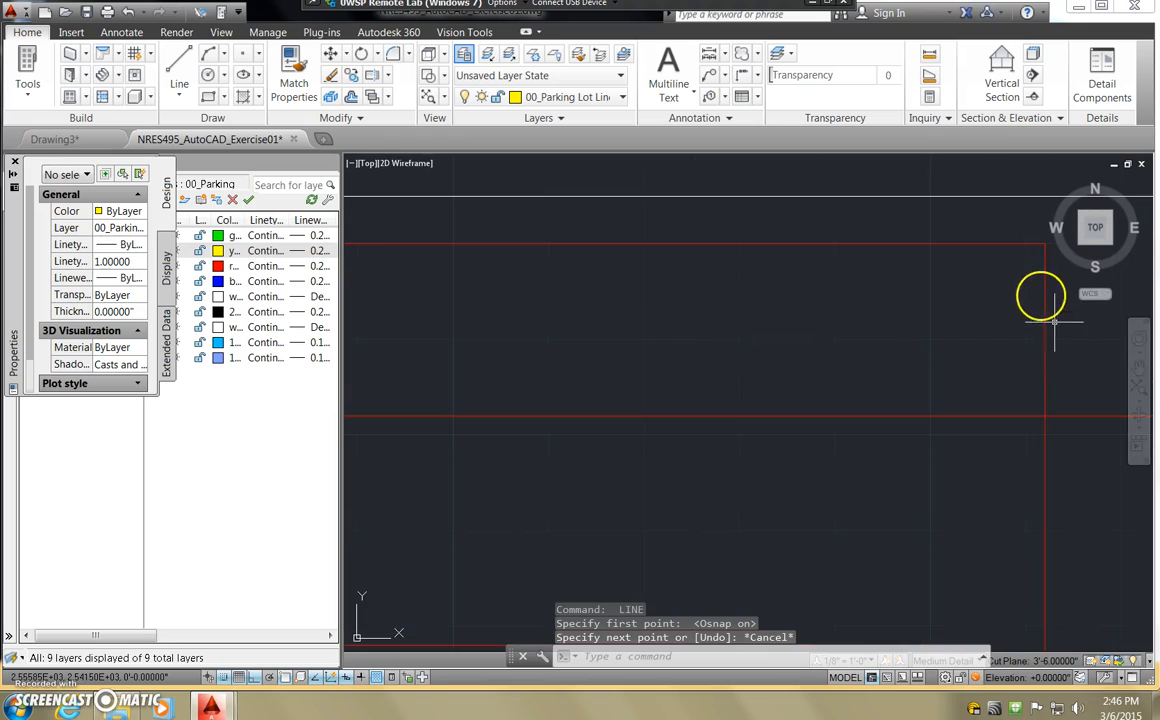
{"action": "key", "text": "Return"}
{"action": "left_click", "coordinate": [1045, 244]}
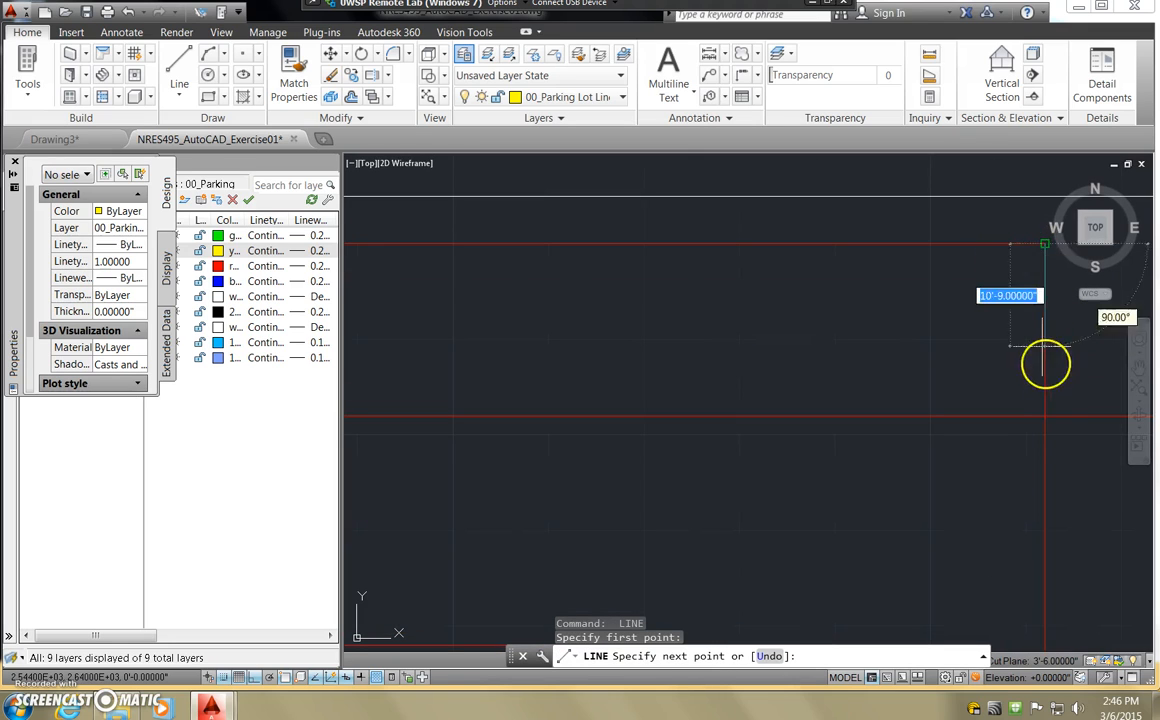
{"action": "left_click", "coordinate": [1045, 418]}
{"action": "key", "text": "Return"}
{"action": "type", "text": "m"}
{"action": "key", "text": "Return"}
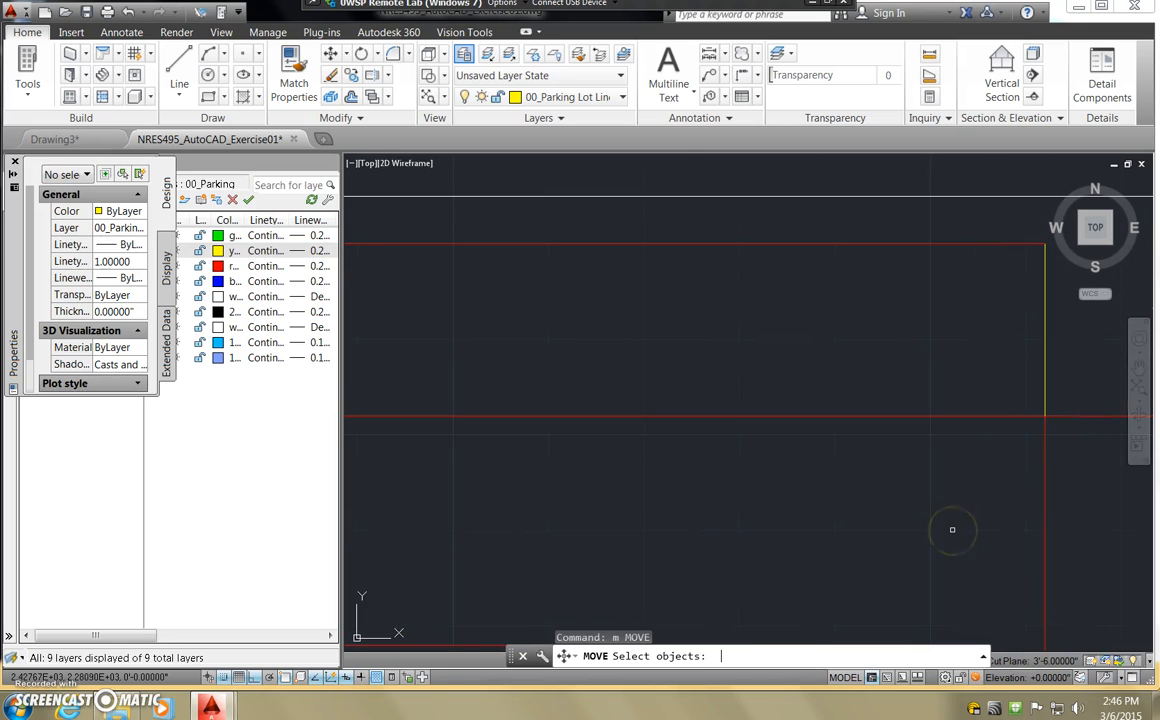
{"action": "left_click", "coordinate": [1044, 378]}
{"action": "key", "text": "Return"}
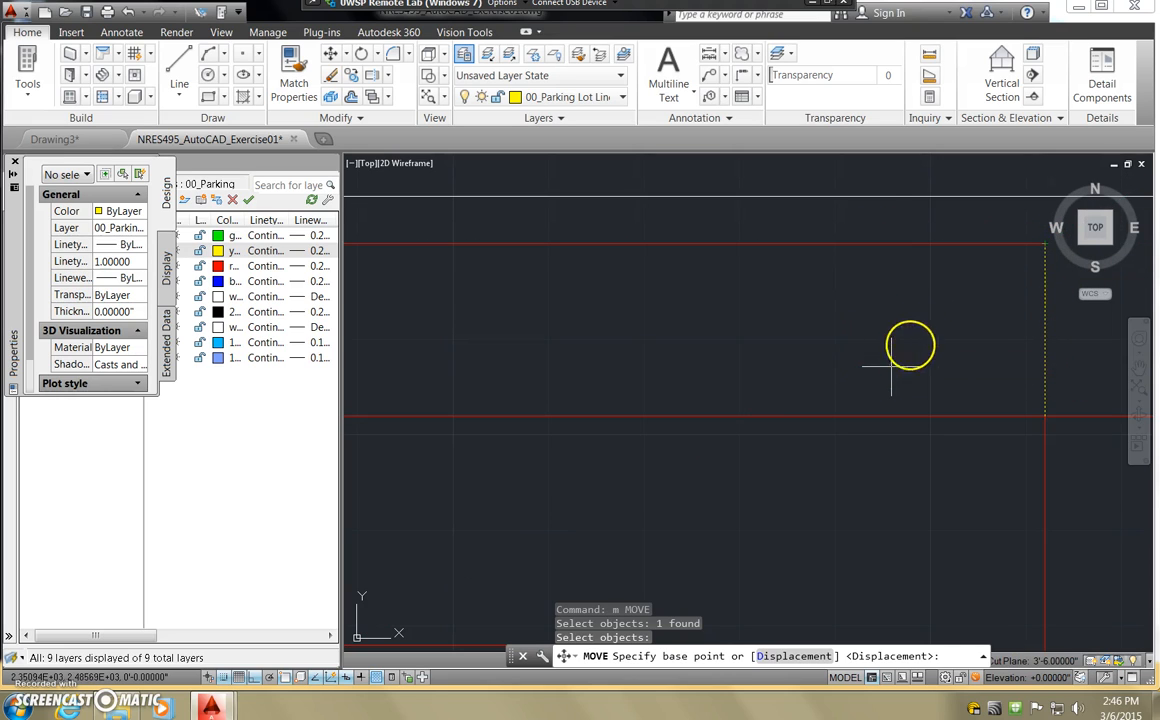
{"action": "key", "text": "Escape"}
- Move the vertical parking line at the north row's east end 9' west, using the relative displacement @-9',0'
{"action": "key", "text": "Return"}
{"action": "left_click", "coordinate": [1045, 415]}
{"action": "key", "text": "Return"}
{"action": "left_click", "coordinate": [1045, 415]}
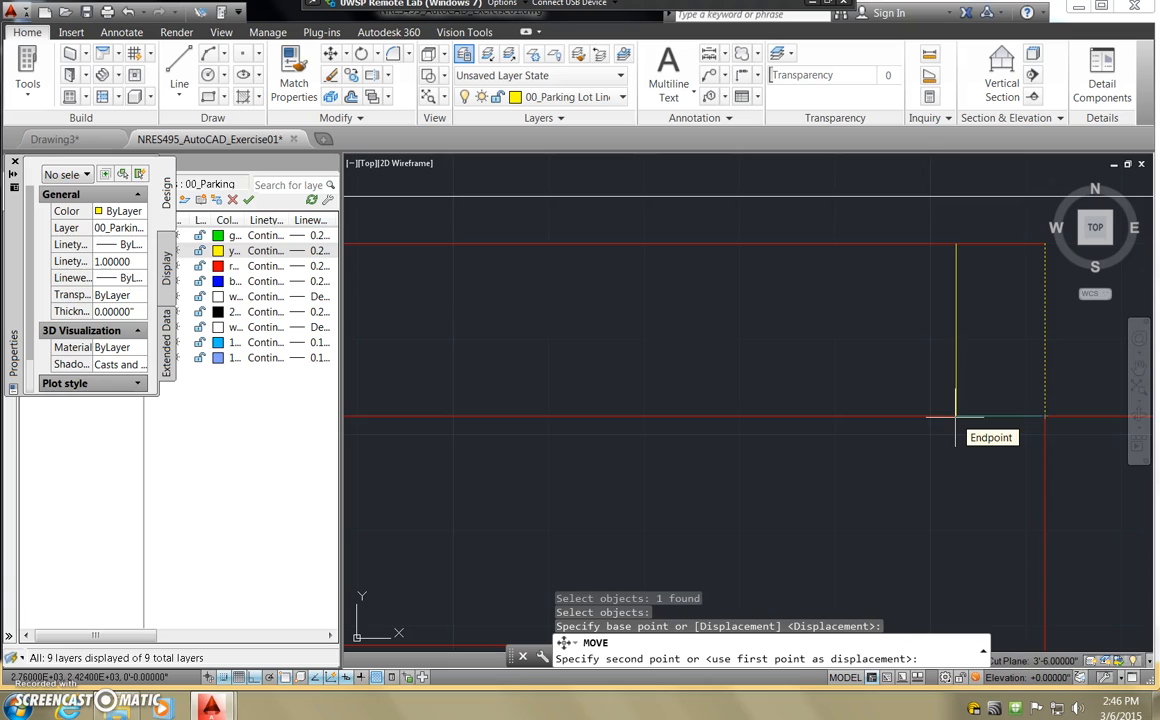
{"action": "type", "text": "@"}
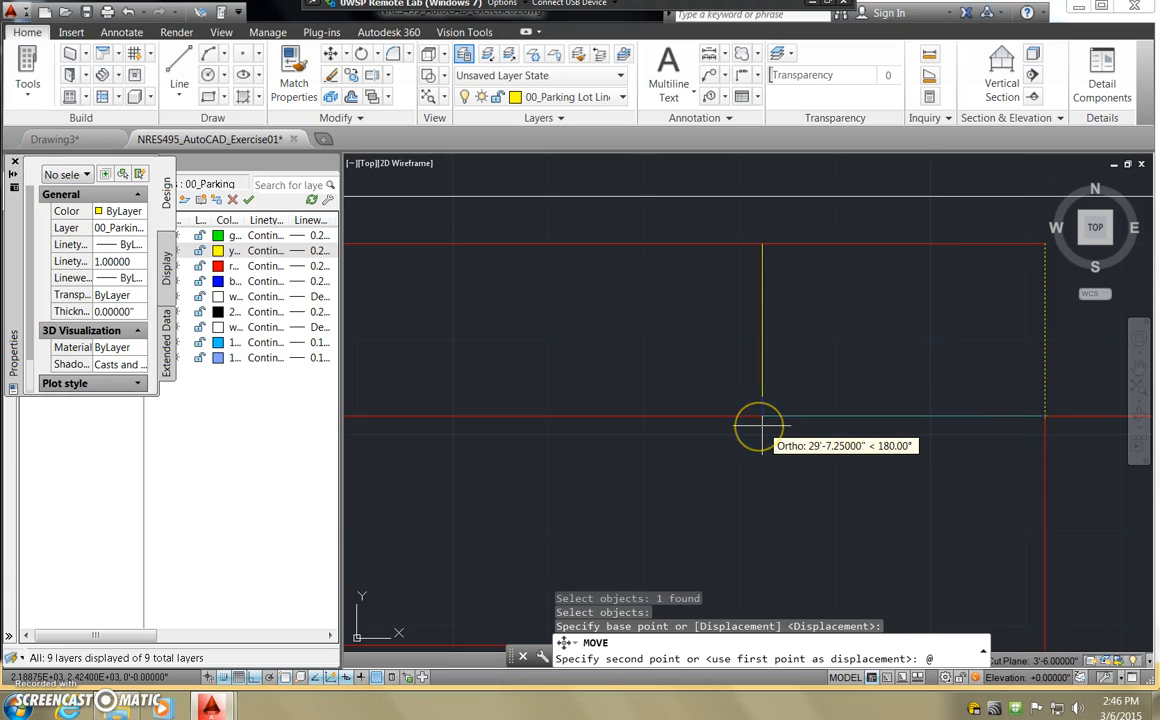
{"action": "type", "text": "-9',0"}
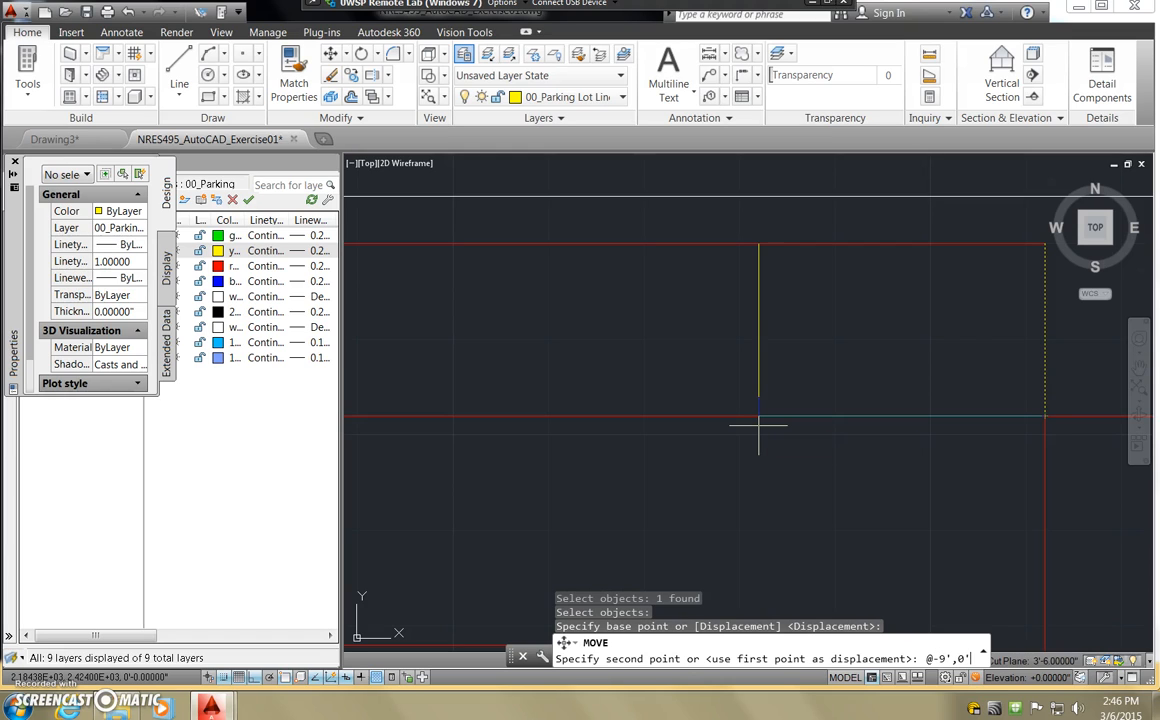
{"action": "key", "text": "Return"}
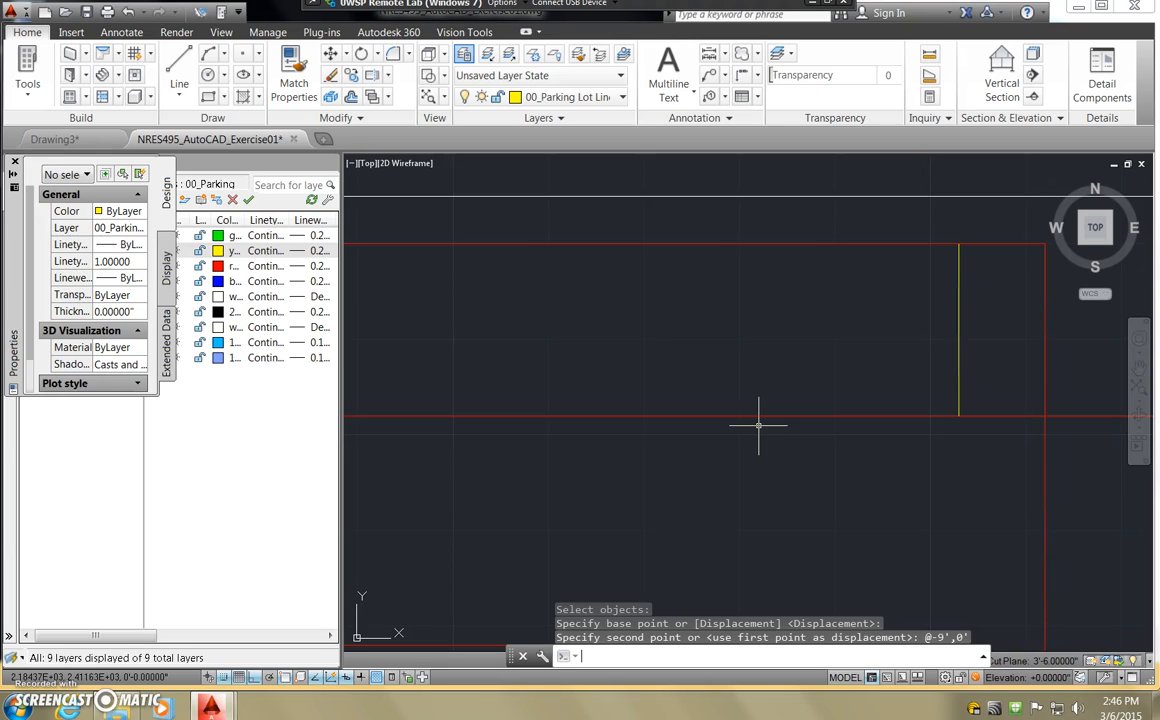
- Try moving the same parking line 20' south from its lower endpoint with the relative displacement @0',-20', and undo that move
{"action": "type", "text": "m"}
{"action": "key", "text": "Return"}
{"action": "left_click", "coordinate": [965, 373]}
{"action": "left_click", "coordinate": [953, 373]}
{"action": "key", "text": "Return"}
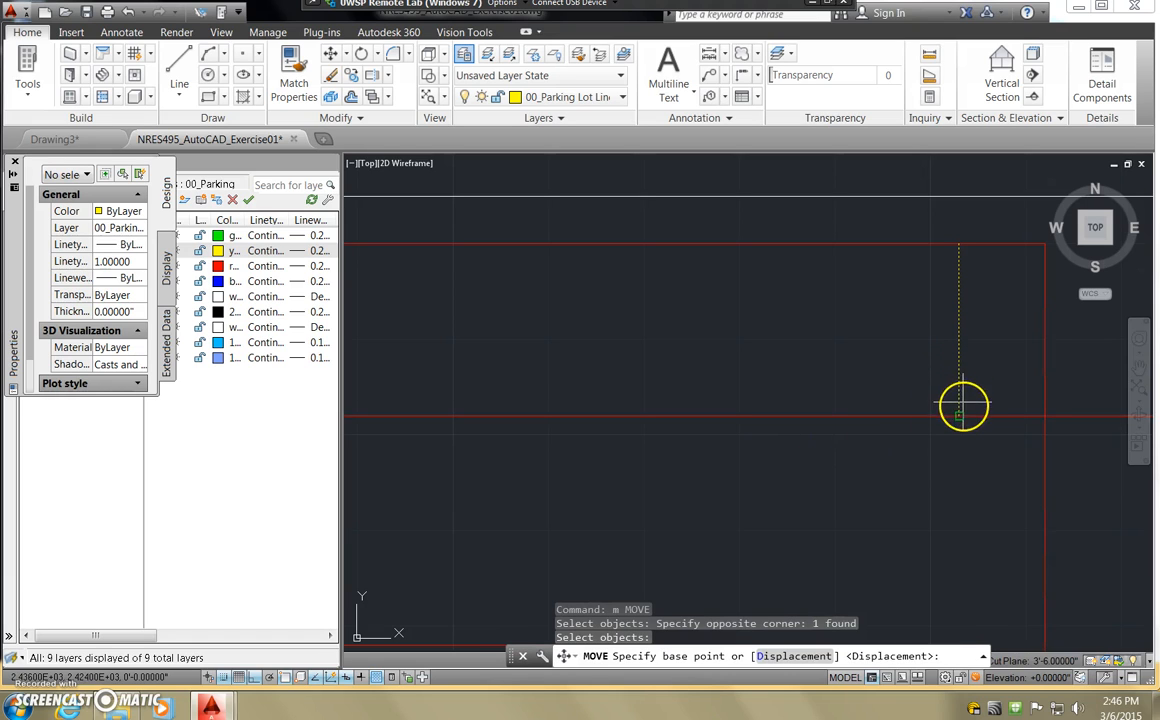
{"action": "left_click", "coordinate": [961, 408]}
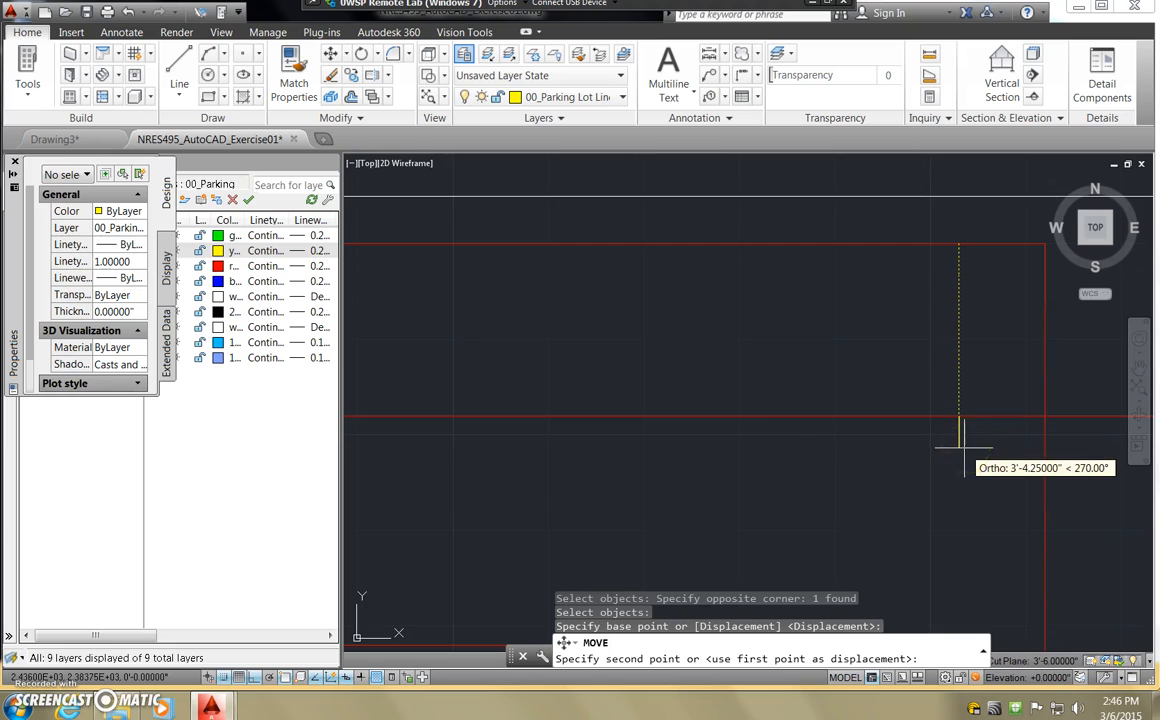
{"action": "type", "text": "0',-20"}
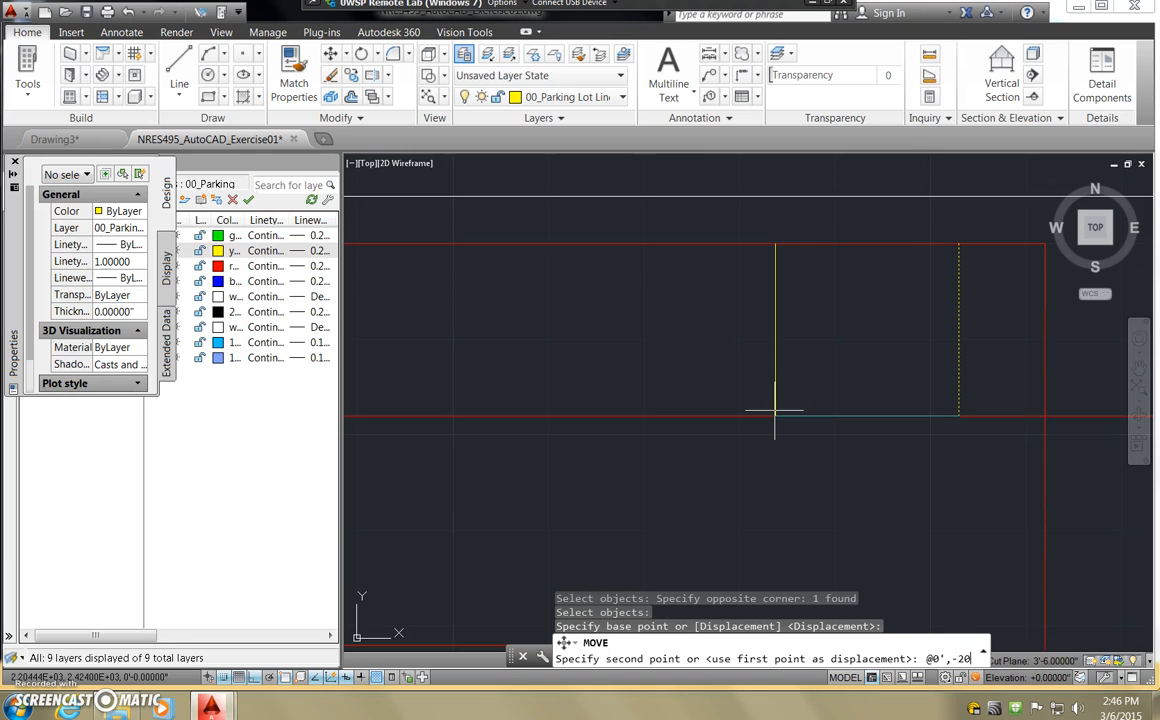
{"action": "type", "text": "'"}
{"action": "key", "text": "Return"}
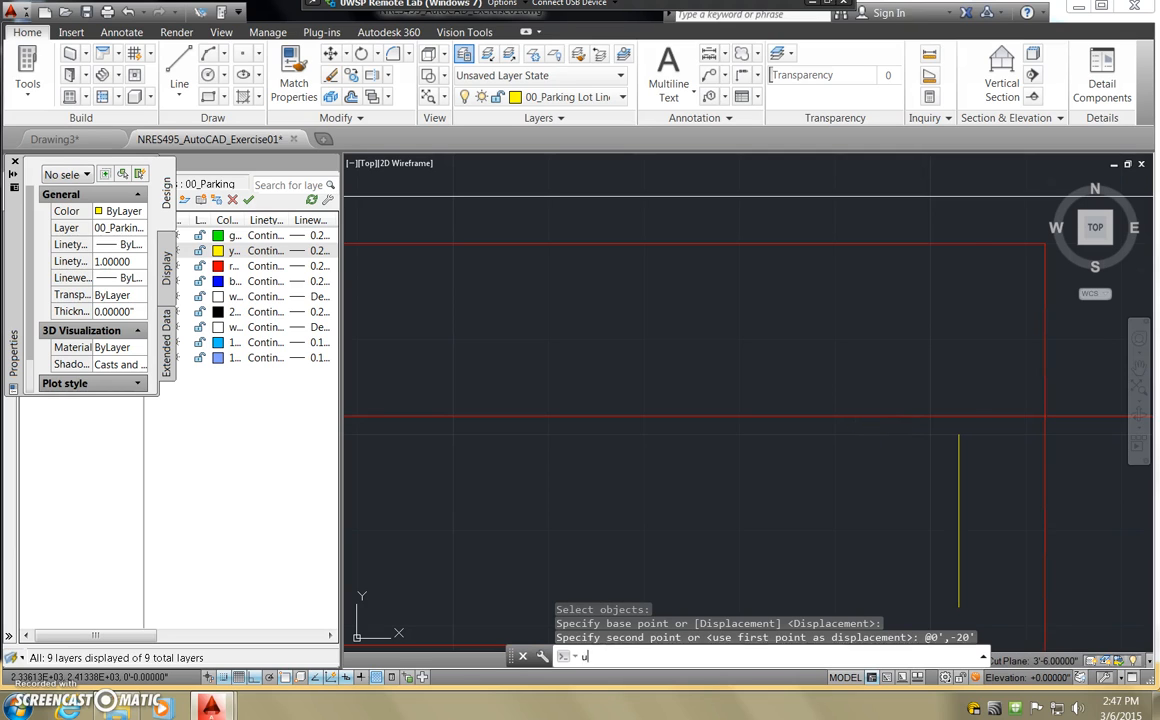
{"action": "type", "text": "u"}
{"action": "key", "text": "Return"}
- Offset the east-end parking line 9' west twice in succession, using the newest line as the second source, and end the Offset command
{"action": "key", "text": "Return"}
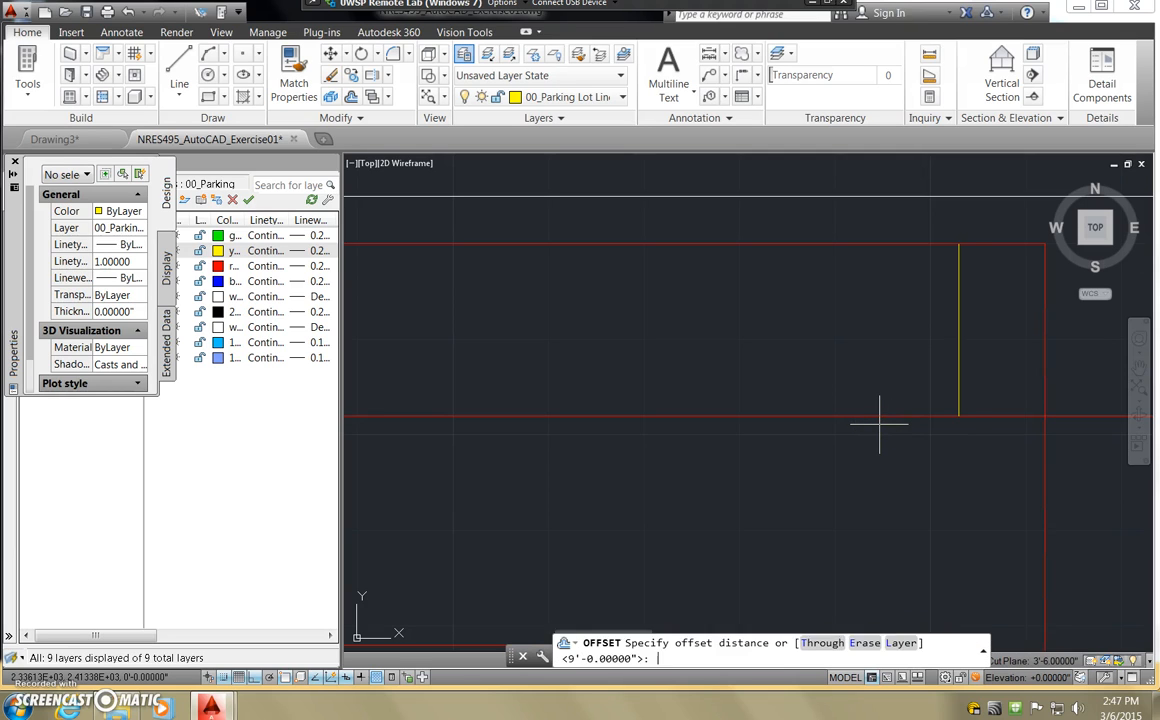
{"action": "key", "text": "Return"}
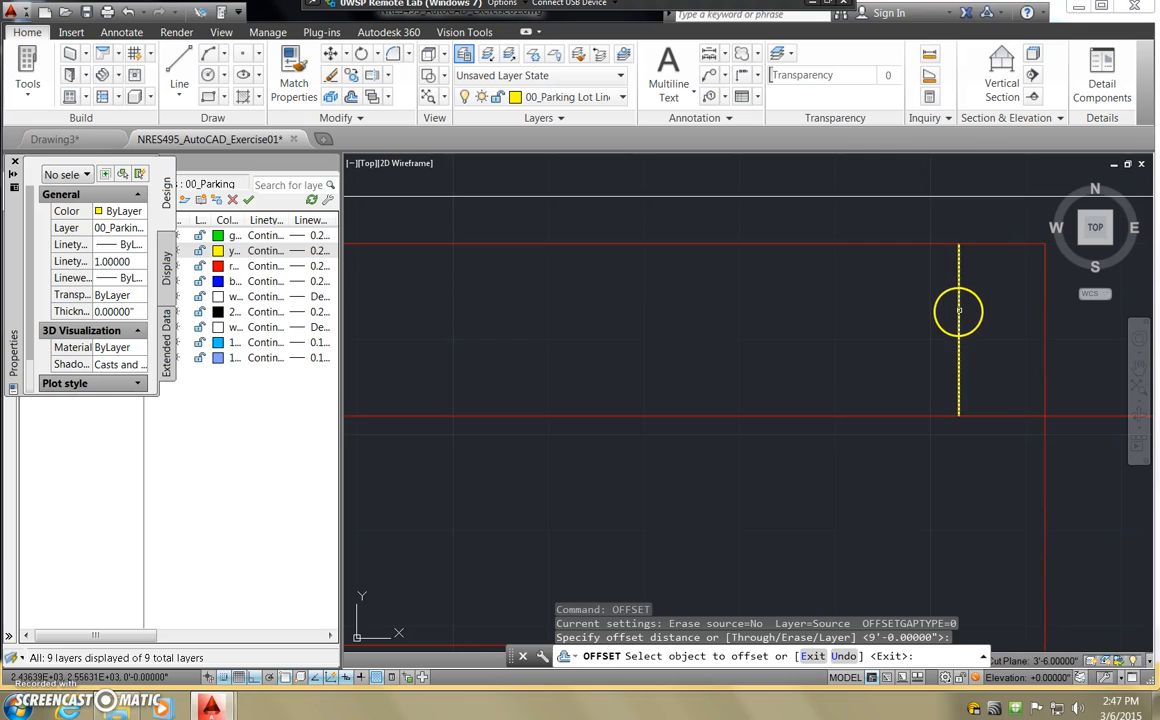
{"action": "left_click", "coordinate": [958, 305]}
{"action": "left_click", "coordinate": [750, 329]}
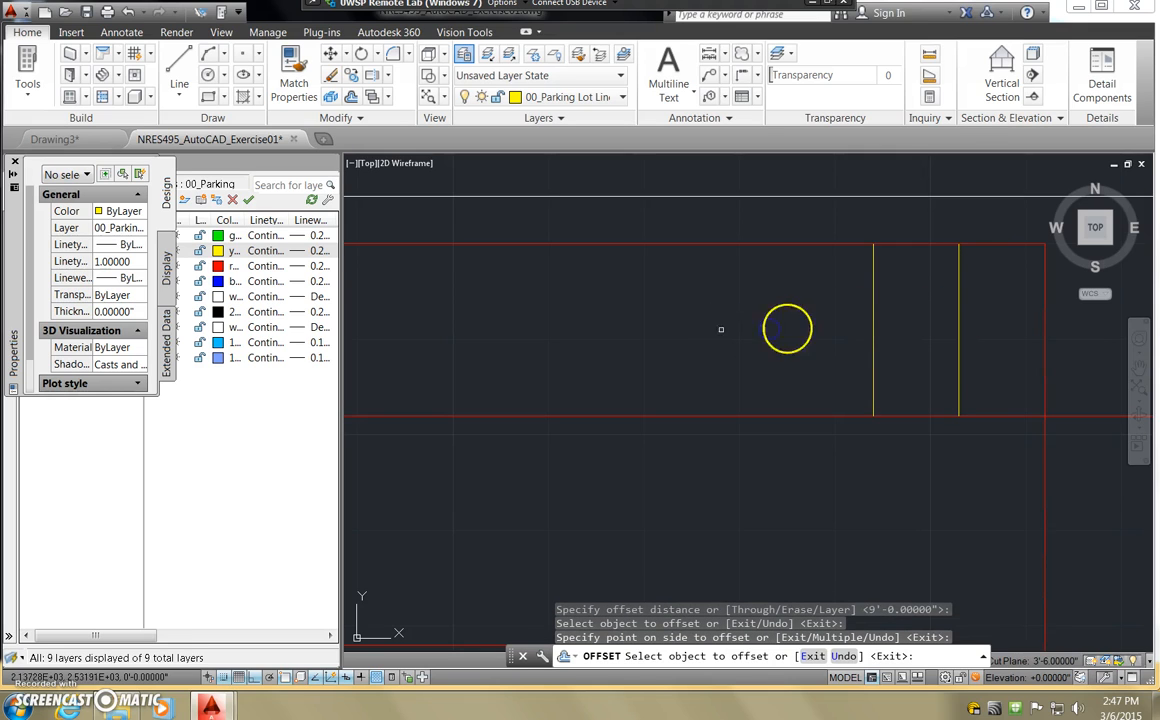
{"action": "left_click", "coordinate": [872, 330]}
{"action": "left_click", "coordinate": [762, 337]}
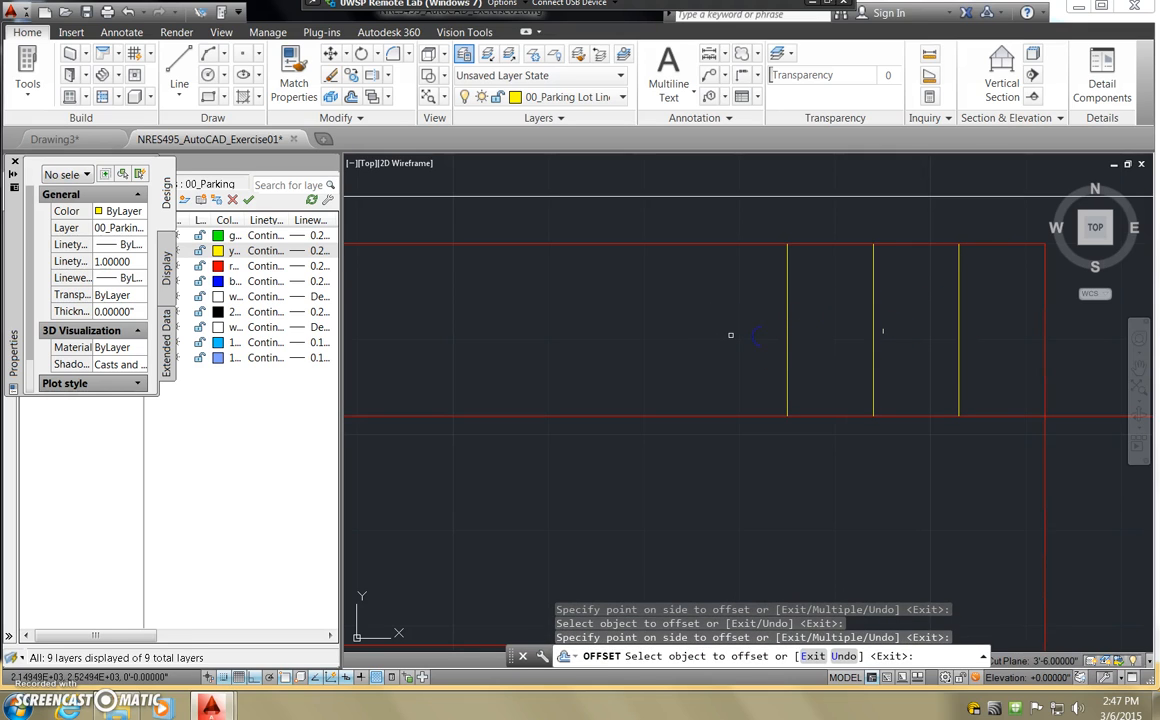
{"action": "left_click", "coordinate": [745, 338]}
{"action": "left_click", "coordinate": [760, 336]}
{"action": "left_click", "coordinate": [788, 330]}
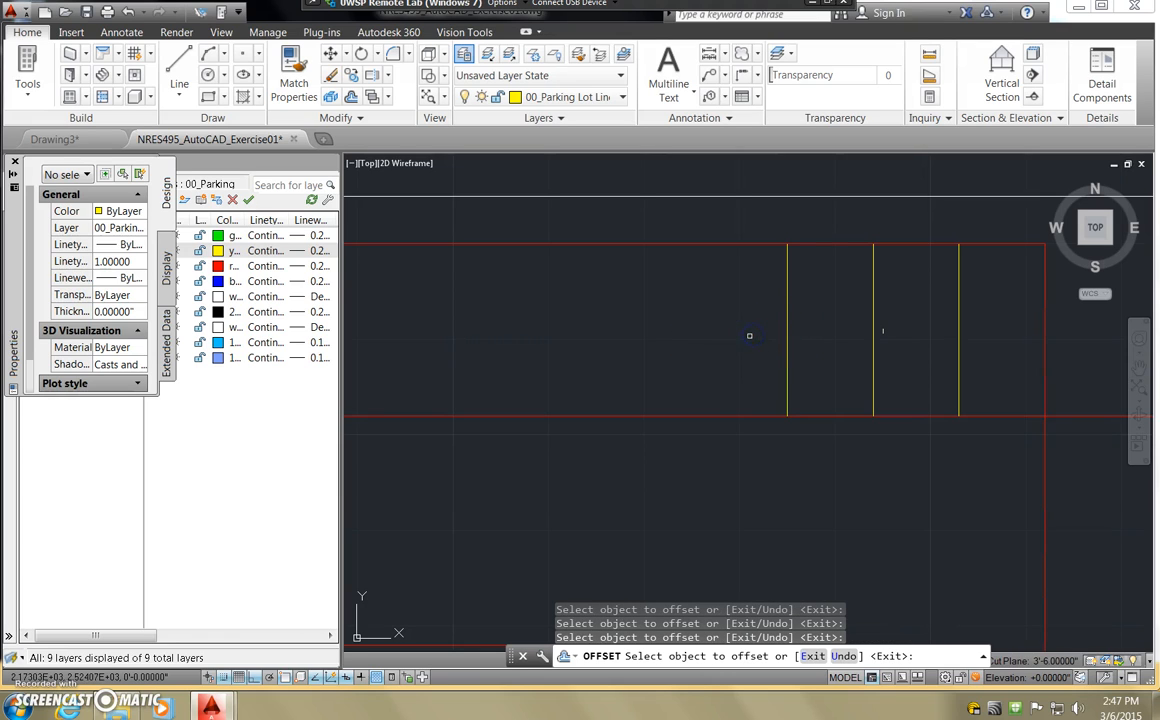
{"action": "key", "text": "Escape"}
{"action": "scroll", "coordinate": [766, 342], "scroll_direction": "down", "scroll_amount": 5}
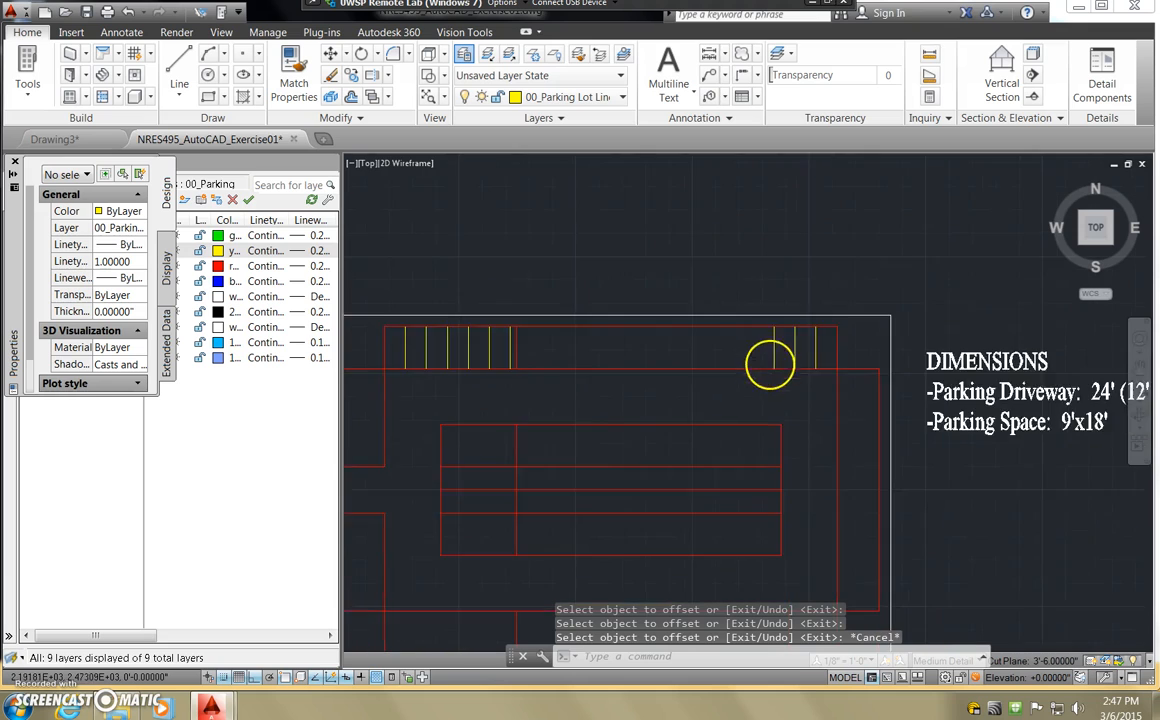
{"action": "scroll", "coordinate": [769, 365], "scroll_direction": "down", "scroll_amount": 2}
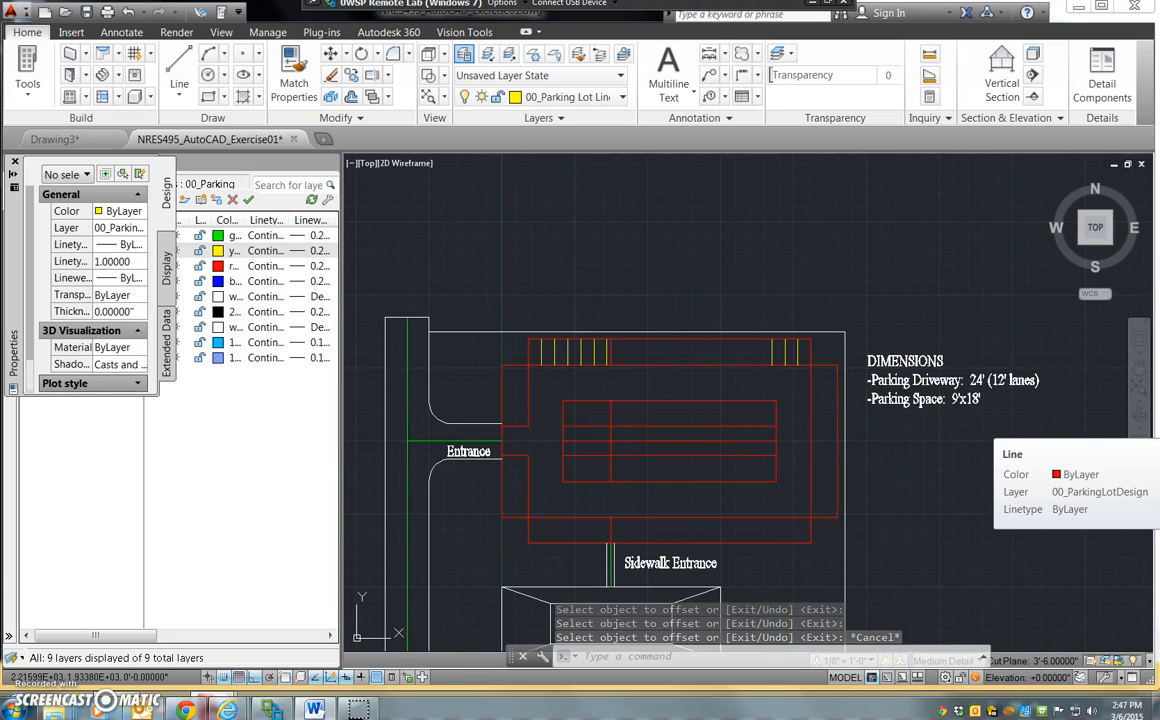